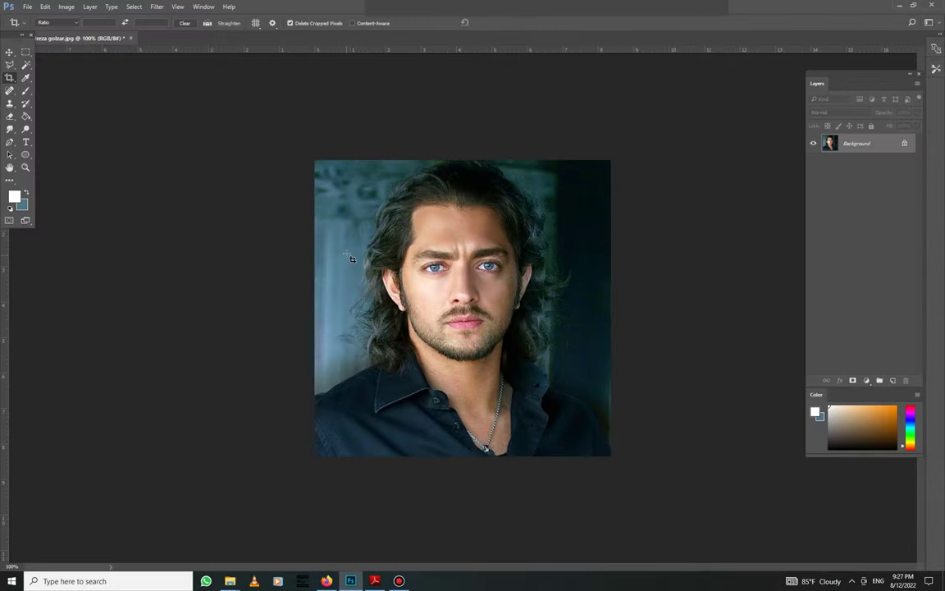
Step: Extend the crop boundary leftward beyond the portrait photo's left edge
{"action": "left_click_drag", "start_coordinate": [317, 306], "coordinate": [182, 307]}
Step: Enlarge and commit the crop on all sides, then test scaling the image and revert it
{"action": "left_click_drag", "start_coordinate": [462, 161], "coordinate": [463, 142]}
{"action": "left_click", "coordinate": [9, 51]}
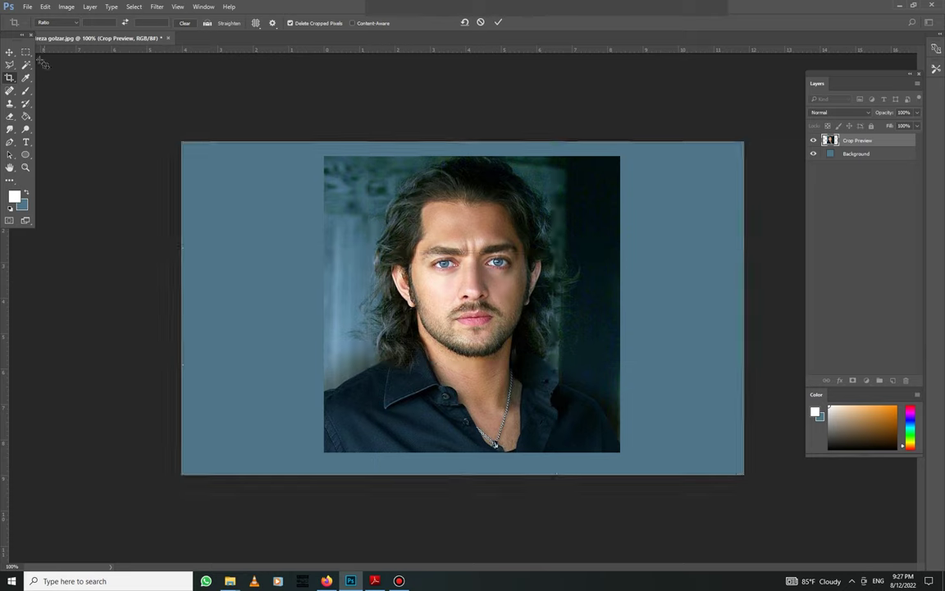
{"action": "key", "text": "ctrl+a"}
{"action": "key", "text": "ctrl+t"}
{"action": "mouse_move", "coordinate": [744, 141]}
{"action": "left_mouse_down"}
{"action": "mouse_move", "coordinate": [775, 128]}
{"action": "mouse_move", "coordinate": [760, 140]}
{"action": "left_mouse_up"}
{"action": "key", "text": "Return"}
{"action": "key", "text": "ctrl+t"}
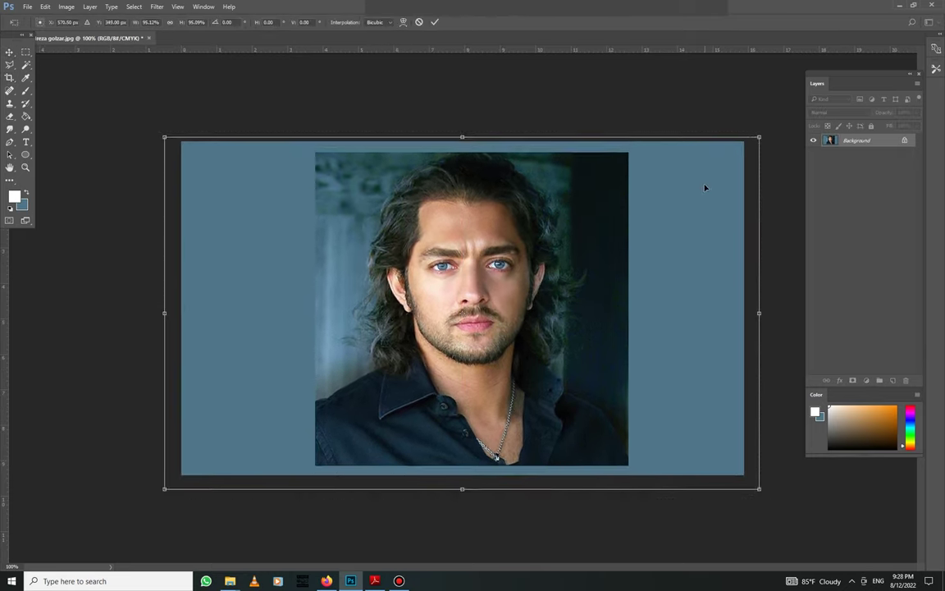
{"action": "key", "text": "Return"}
{"action": "key", "text": "m"}
{"action": "key", "text": "ctrl+d"}
Step: Start a Pen path along the shirt edge and curve it over the shoulder
{"action": "key", "text": "p"}
{"action": "scroll", "coordinate": [320, 482], "scroll_direction": "up", "scroll_amount": 4}
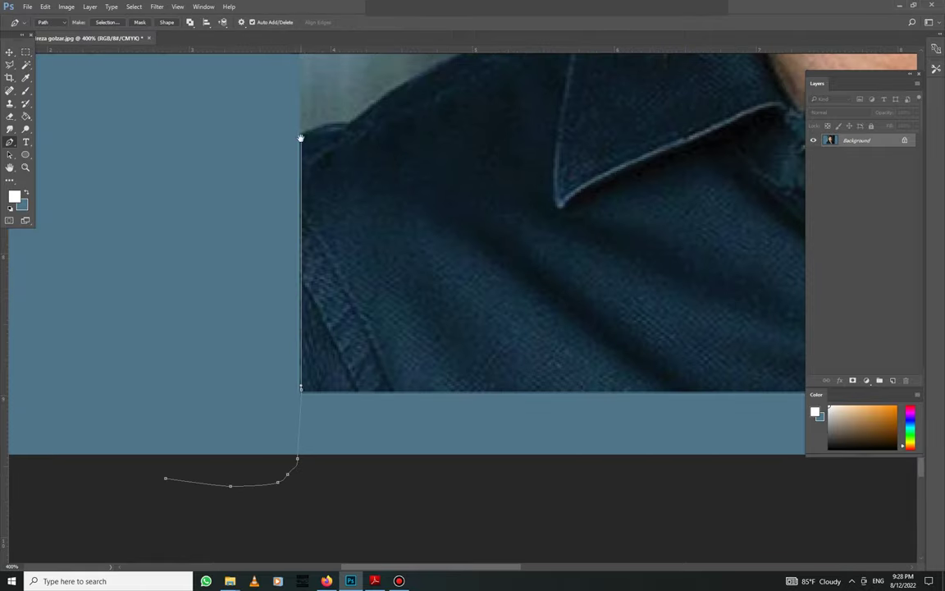
{"action": "scroll", "coordinate": [249, 433], "scroll_direction": "up", "scroll_amount": 2}
{"action": "left_click", "coordinate": [249, 432]}
{"action": "left_click", "coordinate": [269, 408]}
{"action": "left_click", "coordinate": [317, 369]}
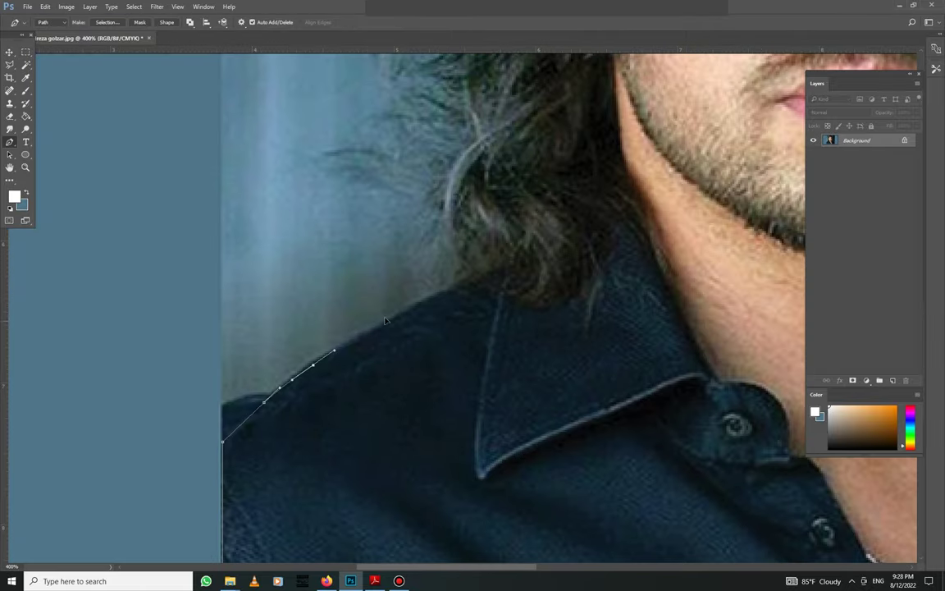
{"action": "left_click_drag", "start_coordinate": [353, 296], "coordinate": [228, 450]}
{"action": "left_click", "coordinate": [327, 450]}
{"action": "left_click", "coordinate": [341, 435]}
{"action": "mouse_move", "coordinate": [326, 404]}
{"action": "left_mouse_down"}
{"action": "mouse_move", "coordinate": [297, 450]}
{"action": "mouse_move", "coordinate": [252, 437]}
{"action": "left_mouse_up"}
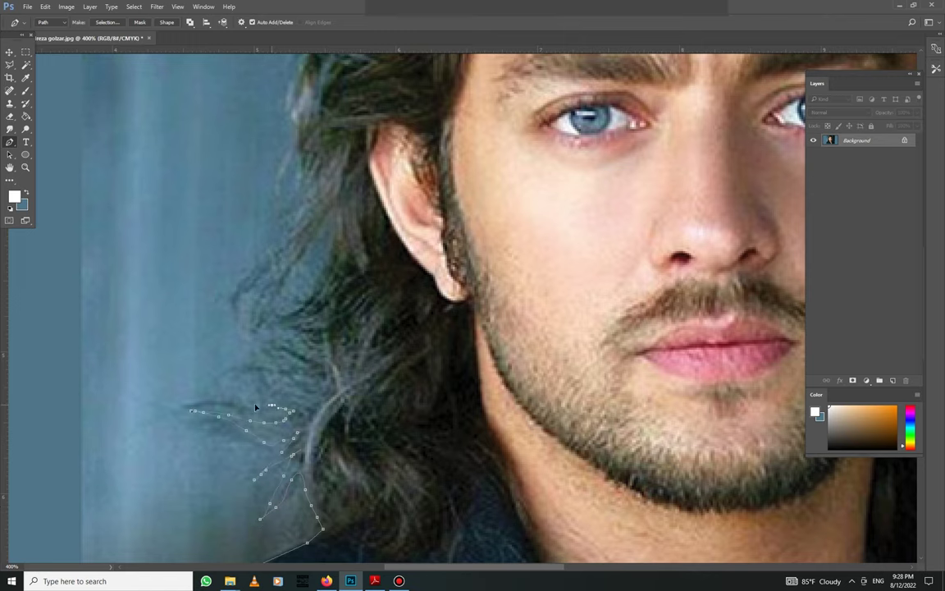
Step: Continue the path up, across and down the hair, closing it at the shirt corner
{"action": "left_click_drag", "start_coordinate": [322, 342], "coordinate": [342, 449]}
{"action": "left_click_drag", "start_coordinate": [343, 449], "coordinate": [358, 348]}
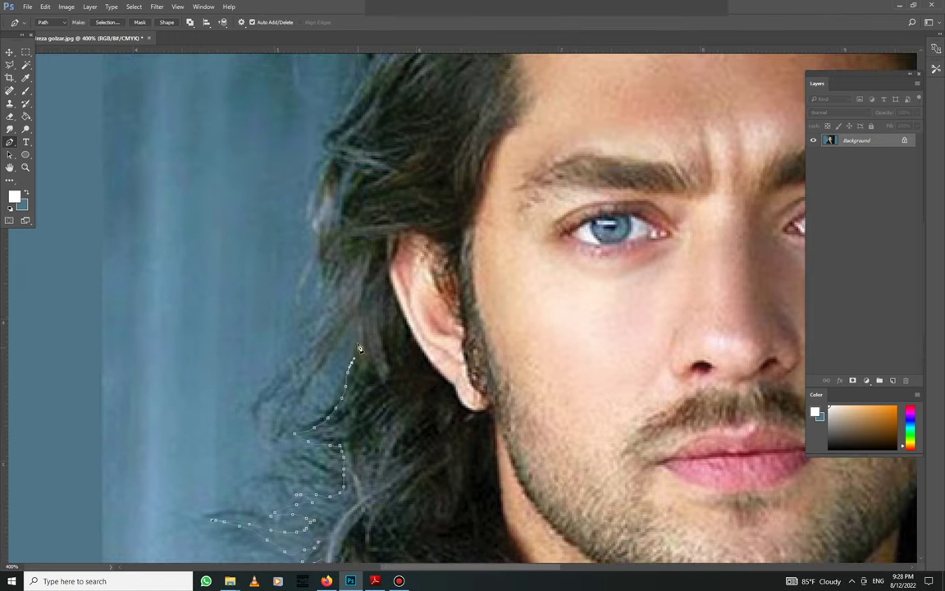
{"action": "left_click_drag", "start_coordinate": [303, 396], "coordinate": [289, 361]}
{"action": "left_click_drag", "start_coordinate": [327, 253], "coordinate": [306, 427]}
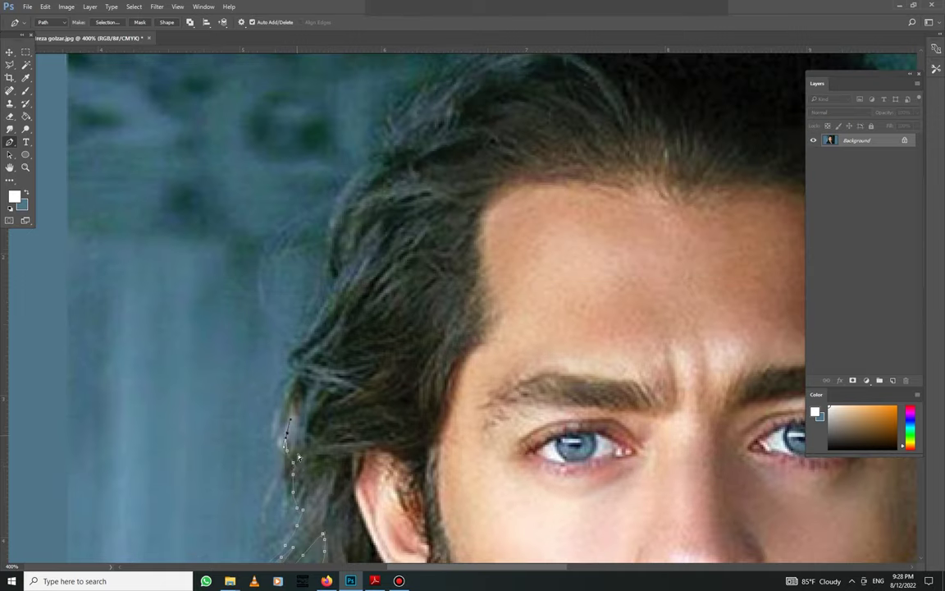
{"action": "left_click_drag", "start_coordinate": [295, 349], "coordinate": [400, 189]}
{"action": "key", "text": "ctrl+minus"}
{"action": "mouse_move", "coordinate": [399, 189]}
{"action": "left_mouse_down"}
{"action": "mouse_move", "coordinate": [581, 215]}
{"action": "mouse_move", "coordinate": [601, 353]}
{"action": "mouse_move", "coordinate": [550, 387]}
{"action": "mouse_move", "coordinate": [513, 290]}
{"action": "left_mouse_up"}
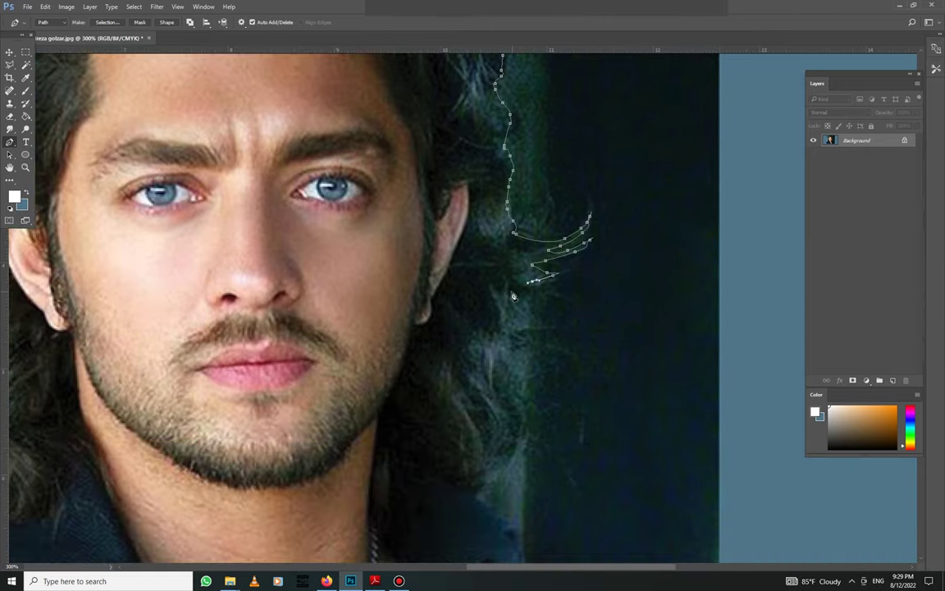
{"action": "mouse_move", "coordinate": [509, 339]}
{"action": "left_mouse_down"}
{"action": "mouse_move", "coordinate": [511, 394]}
{"action": "mouse_move", "coordinate": [481, 490]}
{"action": "left_mouse_up"}
{"action": "key", "text": "ctrl+minus"}
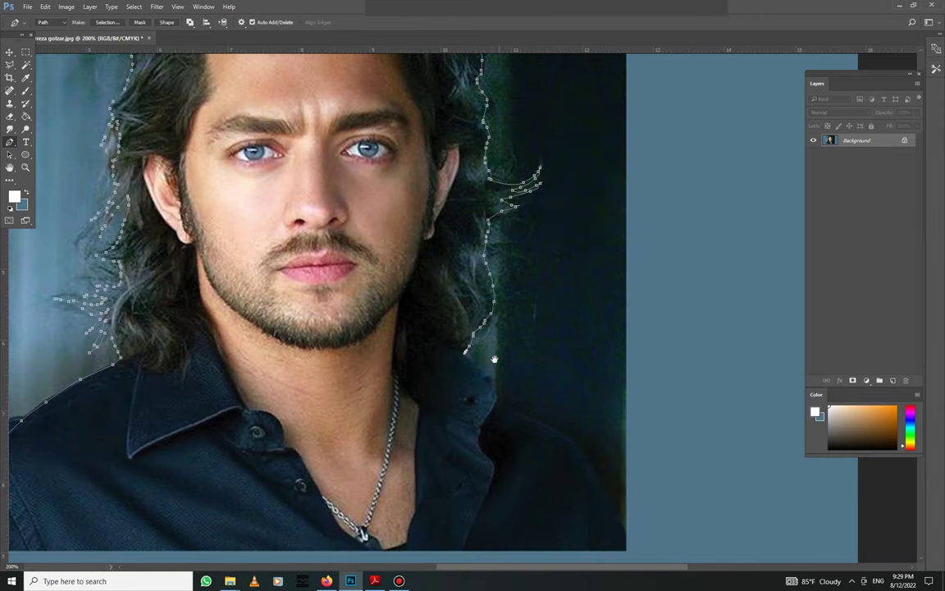
{"action": "key", "text": "ctrl+minus"}
{"action": "left_click_drag", "start_coordinate": [577, 394], "coordinate": [287, 489]}
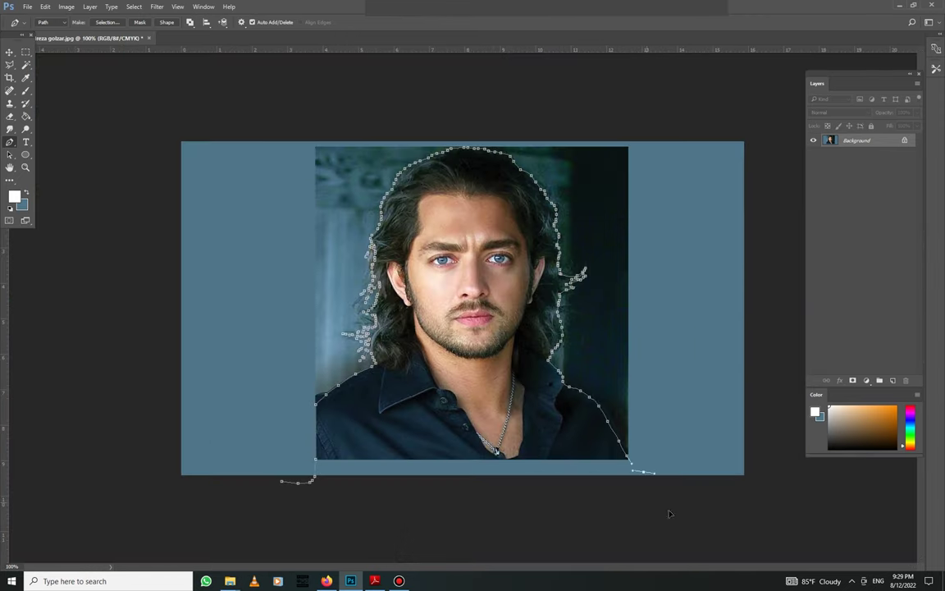
Step: Turn the path into a selection, invert it and delete everything around the man
{"action": "key", "text": "ctrl+Return"}
{"action": "key", "text": "m"}
{"action": "right_click", "coordinate": [377, 264]}
{"action": "left_click", "coordinate": [398, 295]}
{"action": "key", "text": "Return"}
{"action": "left_click", "coordinate": [904, 140]}
{"action": "key", "text": "Delete"}
{"action": "key", "text": "ctrl+d"}
Step: Duplicate the cut-out layer and delete the blue strip under the shirt
{"action": "right_click", "coordinate": [846, 140]}
{"action": "left_click", "coordinate": [870, 185]}
{"action": "key", "text": "Return"}
{"action": "left_click_drag", "start_coordinate": [742, 454], "coordinate": [308, 480]}
{"action": "key", "text": "Delete"}
{"action": "key", "text": "ctrl+d"}
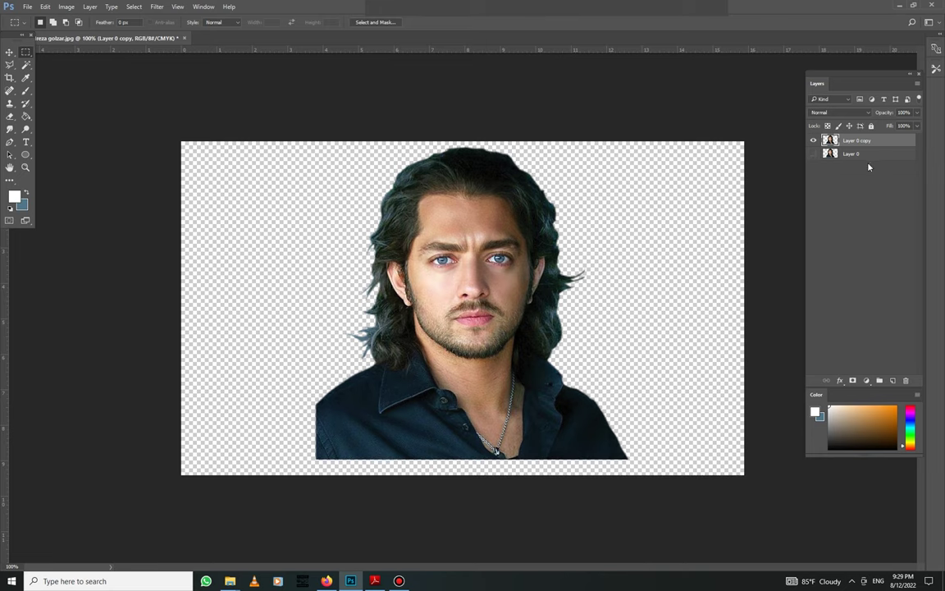
Step: Fill a new Layer 1 with blue beneath the cut-out copy
{"action": "left_click", "coordinate": [27, 193]}
{"action": "left_click", "coordinate": [851, 154]}
{"action": "key", "text": "ctrl+shift+alt+n"}
{"action": "key", "text": "alt+BackSpace"}
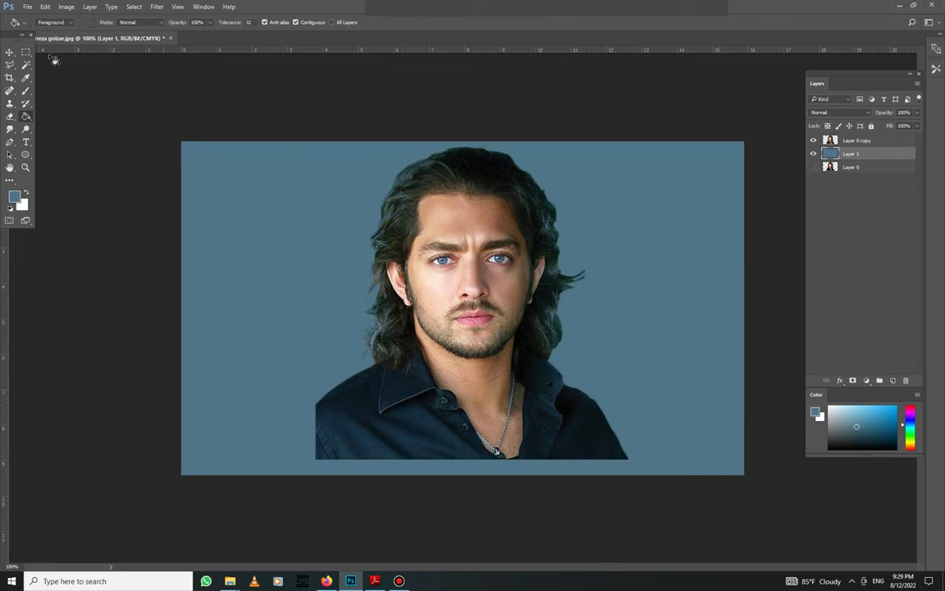
{"action": "key", "text": "v"}
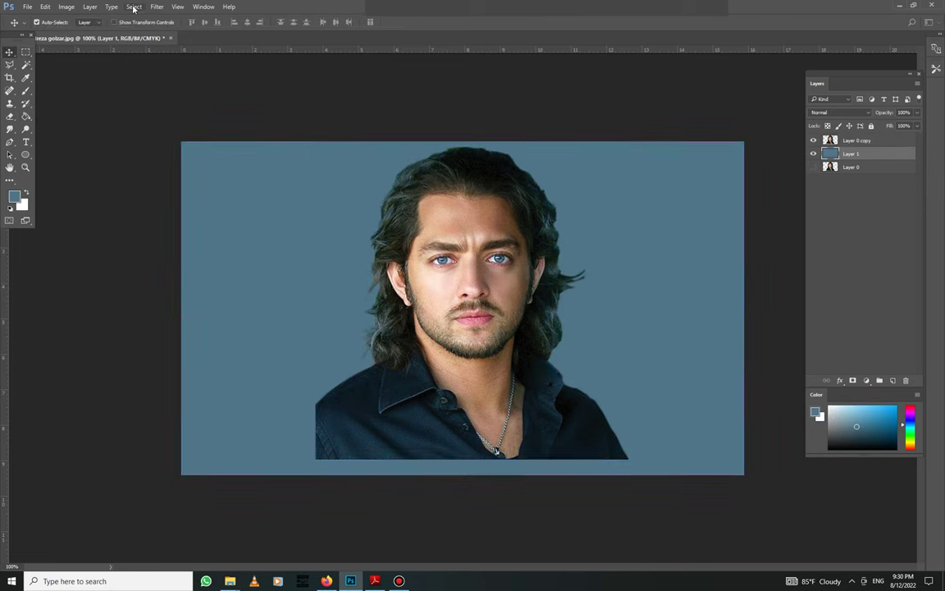
{"action": "key", "text": "ctrl+l"}
Step: Brighten the cut-out portrait layer's highlights with Levels
{"action": "key", "text": "Escape"}
{"action": "key", "text": "alt+bracketright"}
{"action": "key", "text": "ctrl+l"}
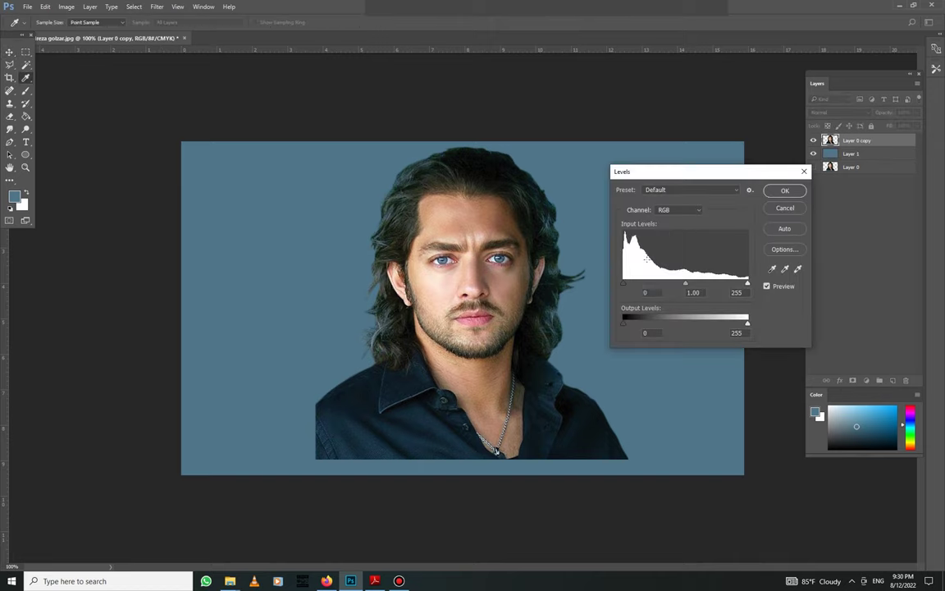
{"action": "left_click_drag", "start_coordinate": [746, 284], "coordinate": [741, 284]}
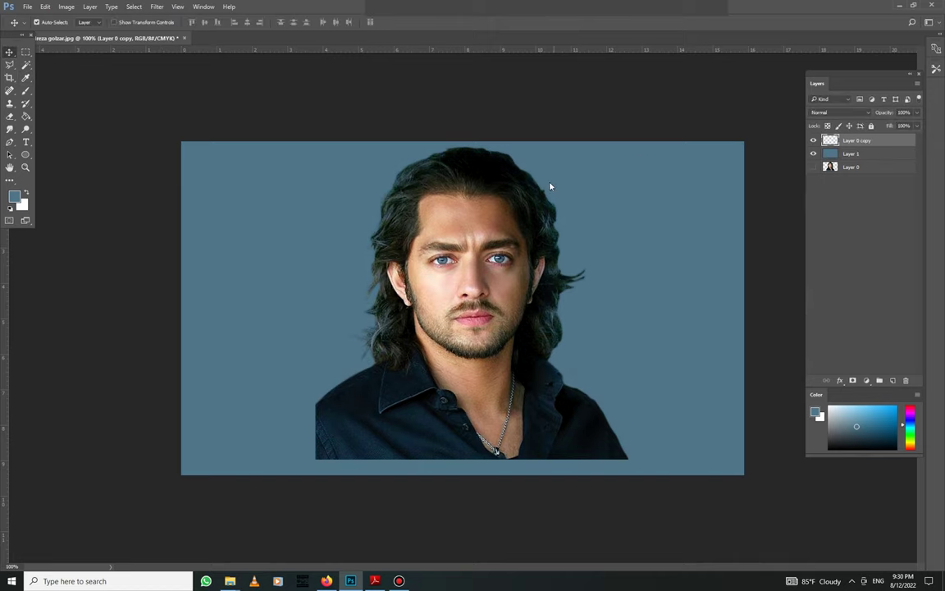
Step: In Camera Raw, set Contrast +14, Shadows +48 and Blacks −33 on the portrait
{"action": "key", "text": "ctrl+shift+a"}
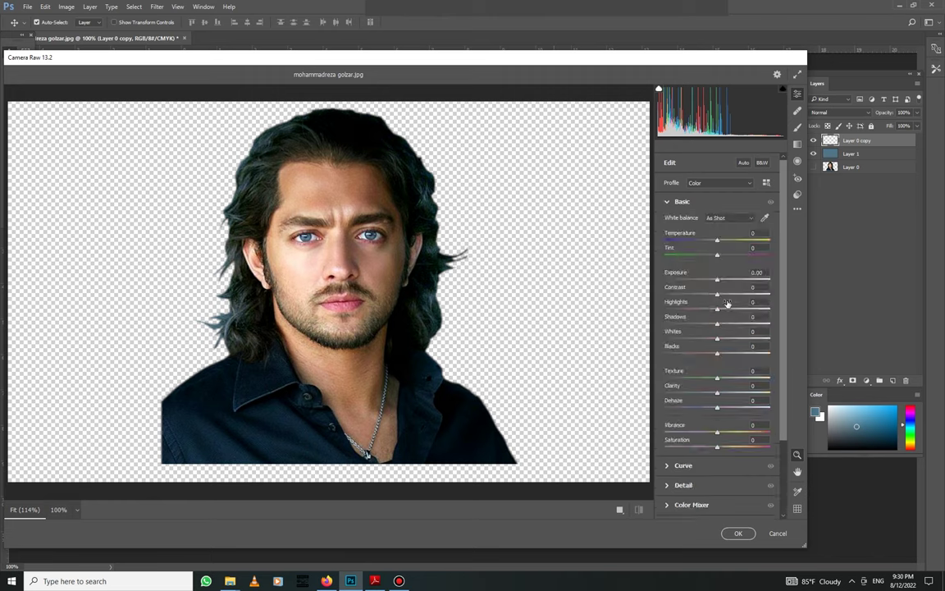
{"action": "left_click_drag", "start_coordinate": [717, 323], "coordinate": [760, 323]}
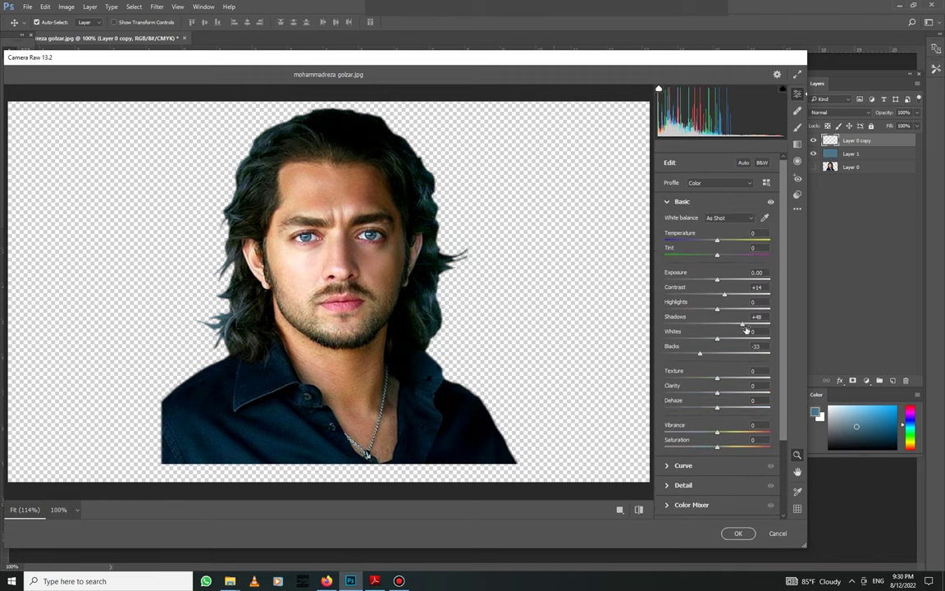
{"action": "left_click_drag", "start_coordinate": [718, 353], "coordinate": [707, 353]}
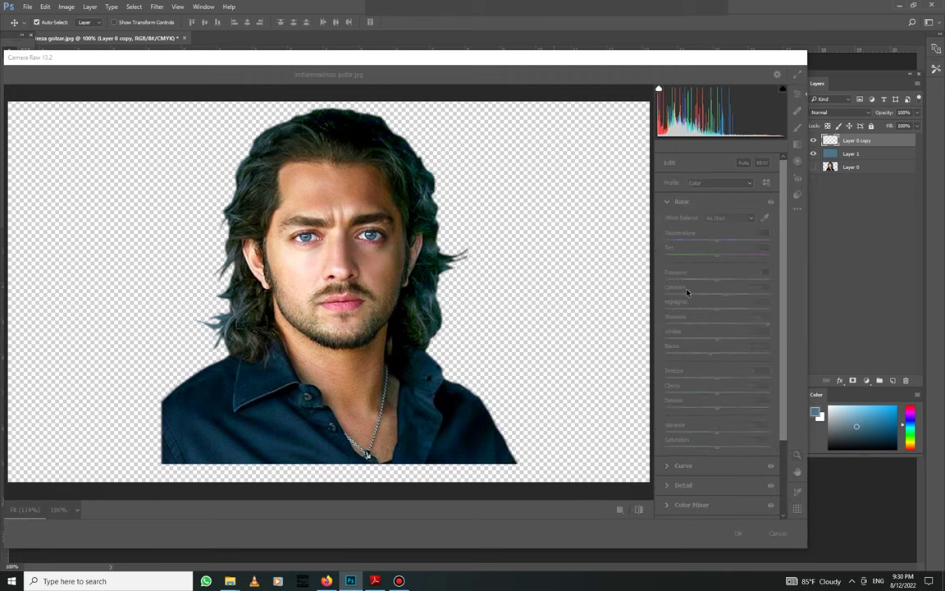
{"action": "left_click", "coordinate": [738, 533]}
{"action": "key", "text": "ctrl+plus"}
{"action": "left_click", "coordinate": [25, 128]}
{"action": "right_click", "coordinate": [467, 319]}
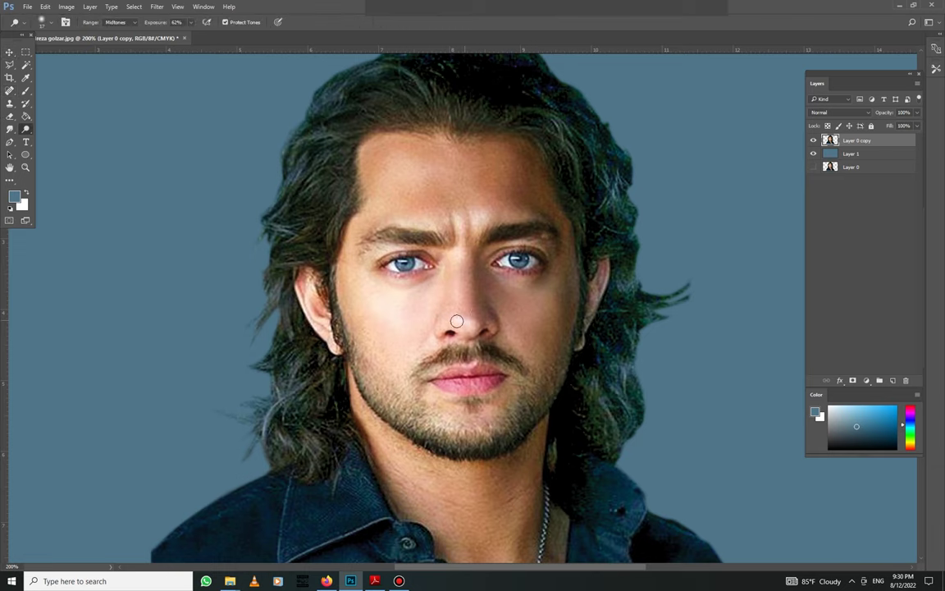
Step: Lighten the man's face with the Dodge brush, resizing it between strokes
{"action": "key", "text": "Escape"}
{"action": "right_click", "coordinate": [401, 185]}
{"action": "key", "text": "Escape"}
{"action": "right_click", "coordinate": [411, 361]}
{"action": "key", "text": "Escape"}
{"action": "right_click", "coordinate": [466, 384]}
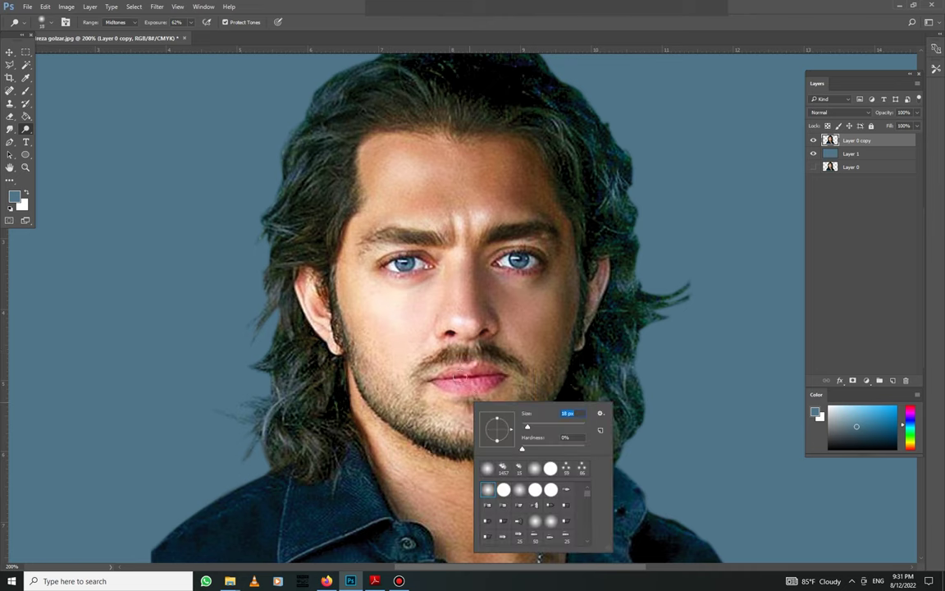
{"action": "key", "text": "Escape"}
{"action": "key", "text": "ctrl+1"}
Step: Apply another Levels brightening, then set up the Smudge tool with a soft brush
{"action": "key", "text": "ctrl+l"}
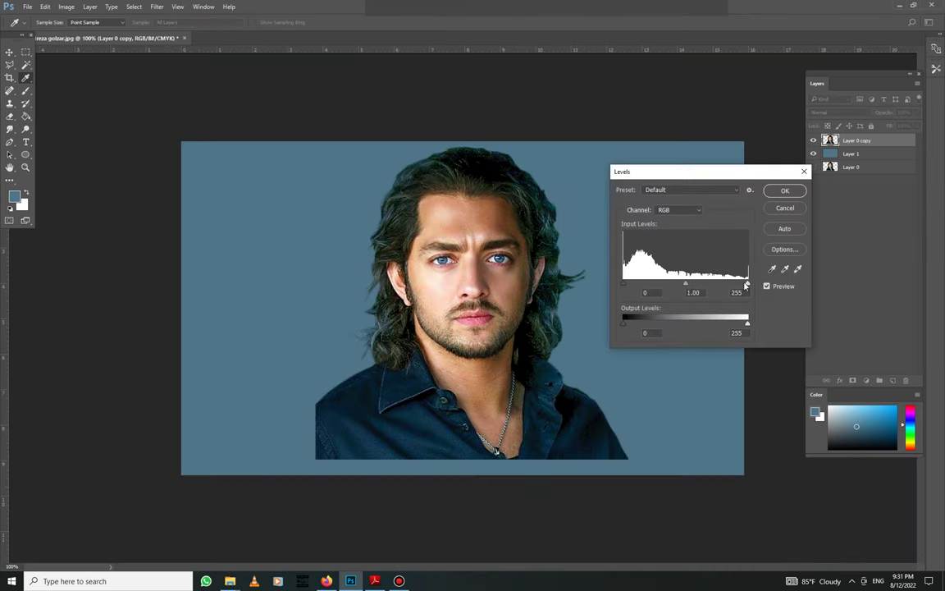
{"action": "left_click", "coordinate": [784, 190]}
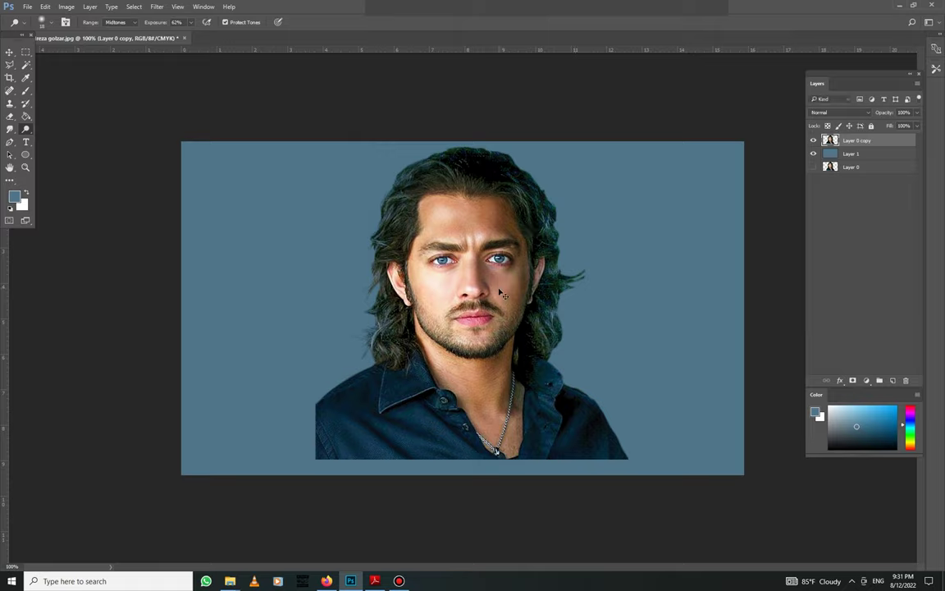
{"action": "key", "text": "ctrl+plus"}
{"action": "key", "text": "r"}
{"action": "right_click", "coordinate": [375, 277]}
{"action": "key", "text": "Escape"}
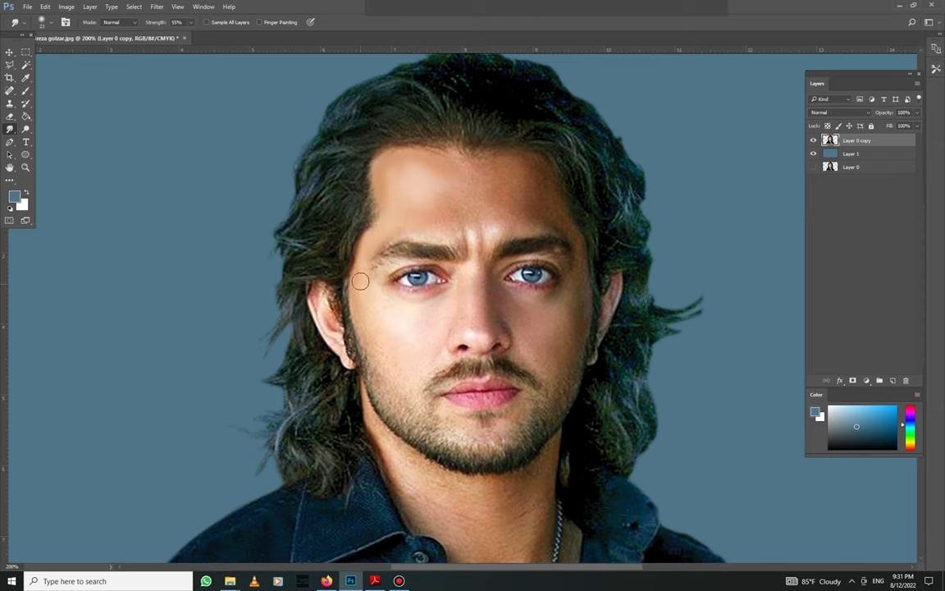
Step: At 47% smudge strength, smooth the skin between the brows and toward the nose
{"action": "key", "text": "4"}
{"action": "key", "text": "7"}
{"action": "right_click", "coordinate": [440, 231]}
{"action": "key", "text": "Escape"}
{"action": "key", "text": "ctrl+plus"}
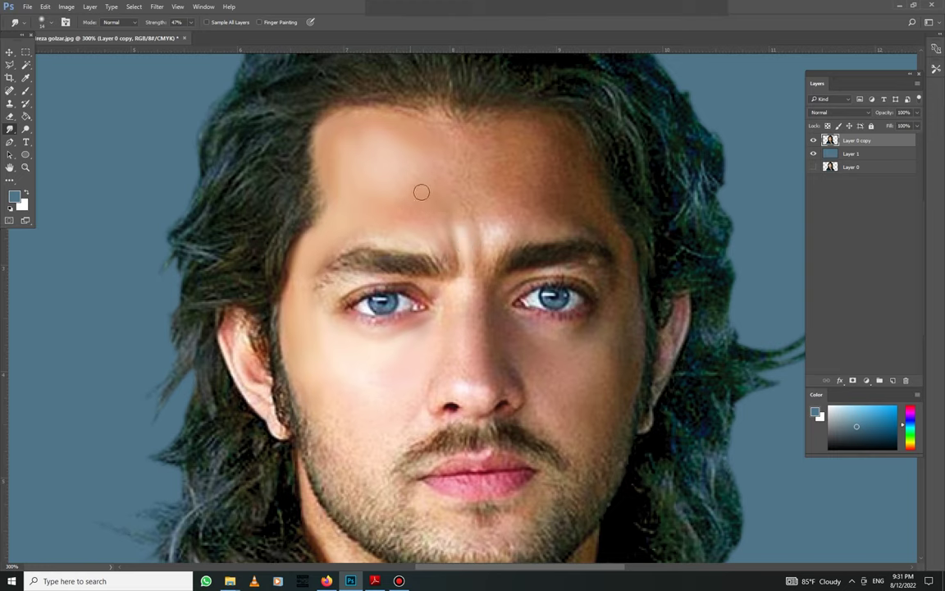
{"action": "left_click_drag", "start_coordinate": [475, 232], "coordinate": [492, 214]}
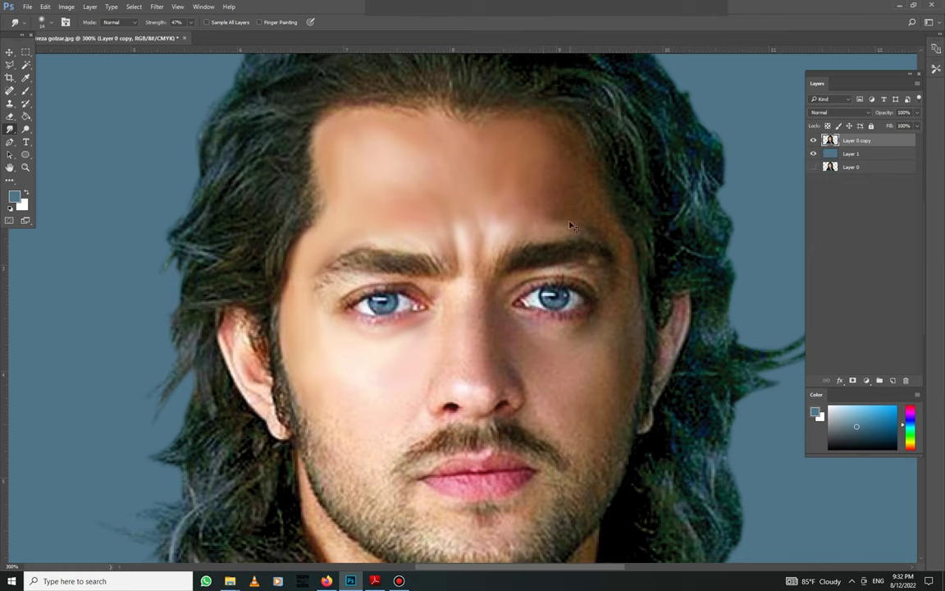
{"action": "right_click", "coordinate": [574, 187]}
{"action": "left_click_drag", "start_coordinate": [599, 197], "coordinate": [649, 197]}
{"action": "key", "text": "Return"}
{"action": "key", "text": "bracketleft"}
{"action": "key", "text": "bracketleft"}
{"action": "key", "text": "bracketleft"}
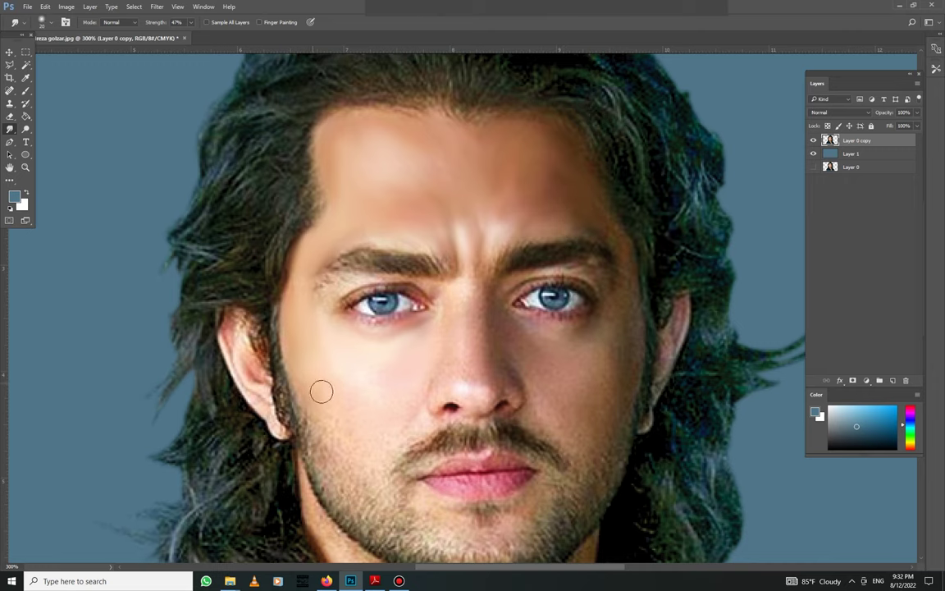
{"action": "left_click_drag", "start_coordinate": [457, 299], "coordinate": [477, 309]}
Step: Lighten cheek areas briefly with Dodge, then resume smudging the cheeks with resized brushes
{"action": "right_click", "coordinate": [468, 364]}
{"action": "key", "text": "Return"}
{"action": "right_click", "coordinate": [25, 128]}
{"action": "left_click", "coordinate": [58, 125]}
{"action": "right_click", "coordinate": [422, 416]}
{"action": "key", "text": "Return"}
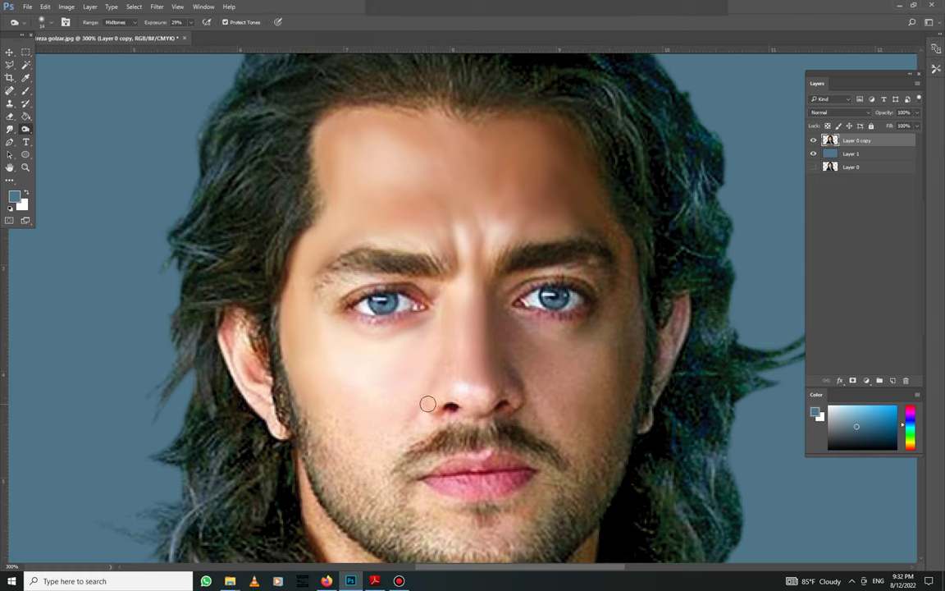
{"action": "right_click", "coordinate": [511, 326]}
{"action": "key", "text": "Return"}
{"action": "left_click", "coordinate": [9, 129]}
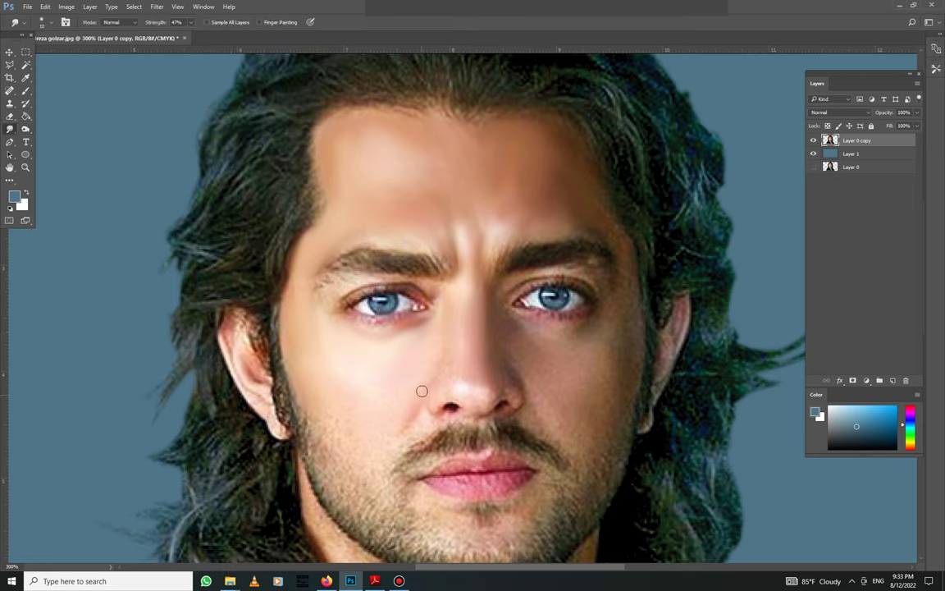
{"action": "right_click", "coordinate": [420, 410]}
{"action": "key", "text": "Return"}
{"action": "right_click", "coordinate": [433, 391]}
{"action": "key", "text": "Return"}
{"action": "scroll", "coordinate": [442, 408], "scroll_direction": "up", "scroll_amount": 1}
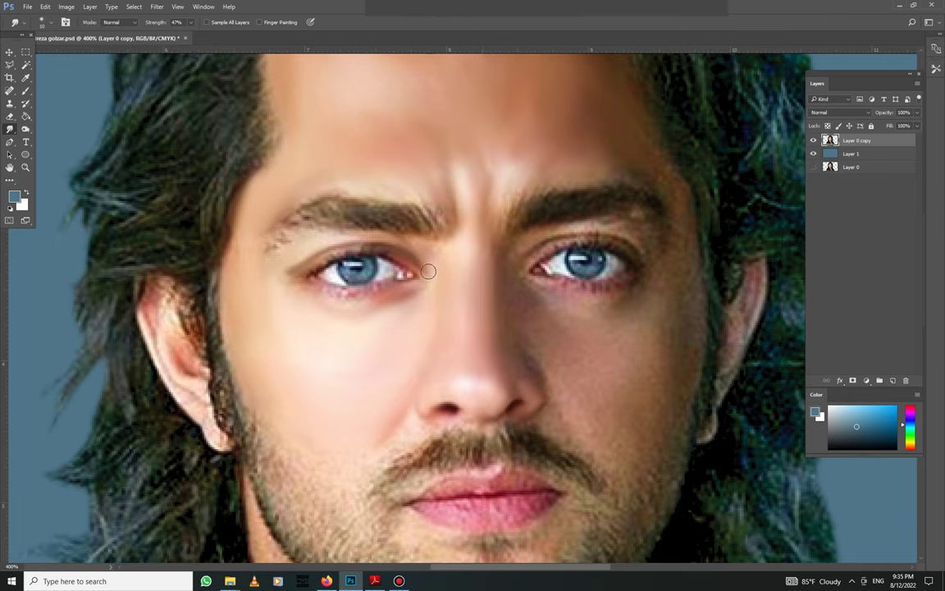
Step: Smudge along the left eye's upper lid into smooth skin
{"action": "right_click", "coordinate": [367, 289]}
{"action": "key", "text": "Escape"}
{"action": "key", "text": "ctrl+plus"}
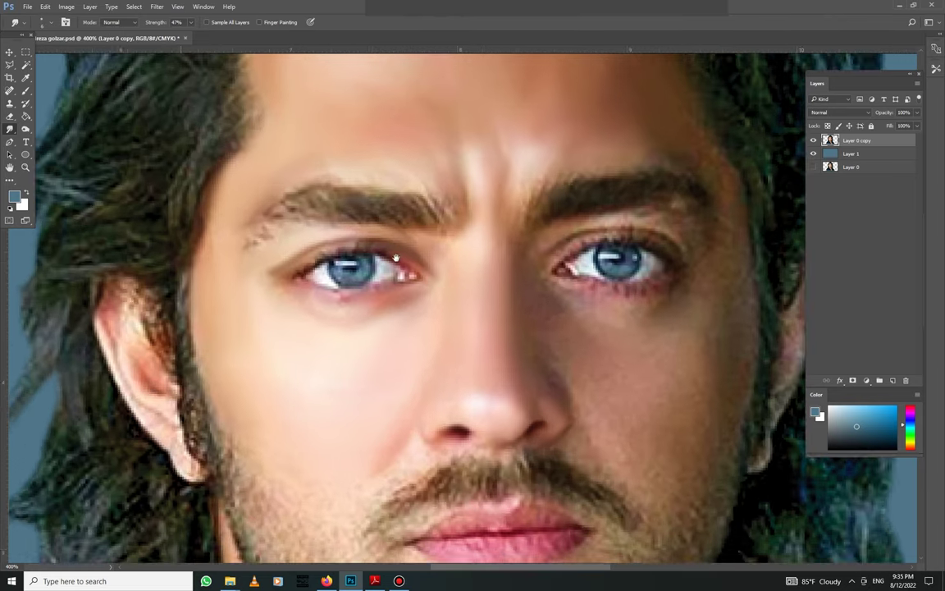
{"action": "left_click_drag", "start_coordinate": [285, 275], "coordinate": [341, 252]}
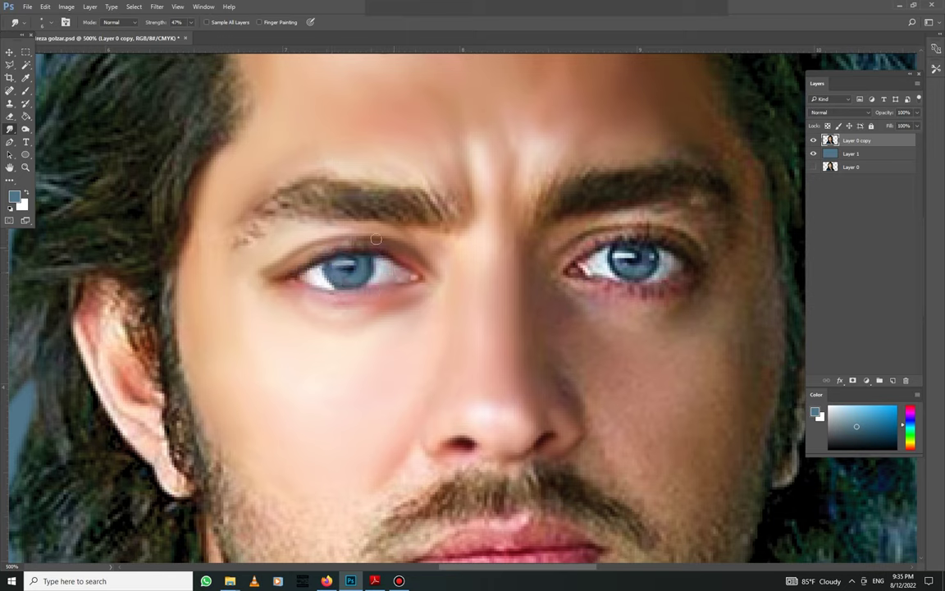
{"action": "scroll", "coordinate": [380, 270], "scroll_direction": "right", "scroll_amount": 3}
Step: Smooth the right eye's upper lid with a small brush, then the cheek with a larger one
{"action": "right_click", "coordinate": [441, 254]}
{"action": "key", "text": "Escape"}
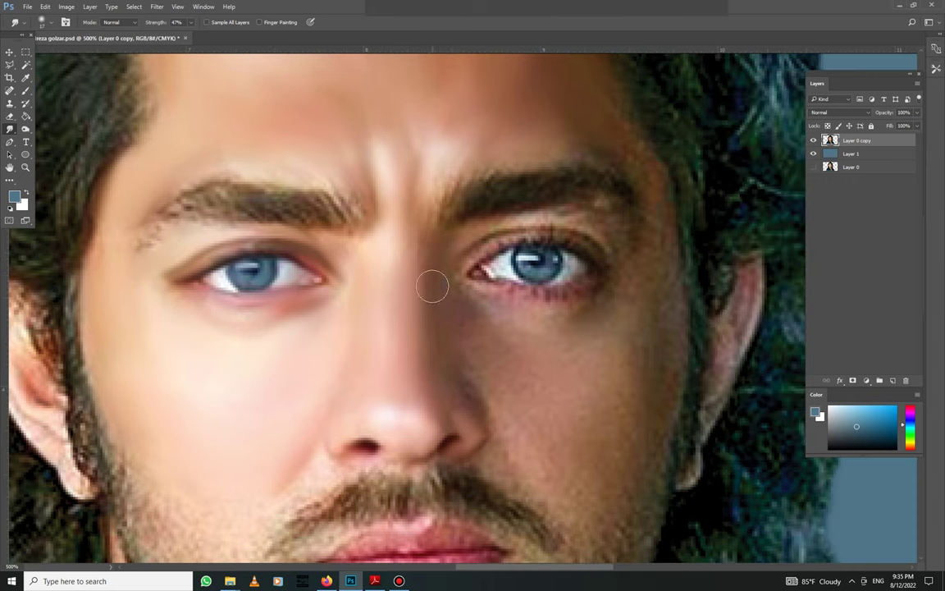
{"action": "right_click", "coordinate": [483, 330]}
{"action": "key", "text": "Escape"}
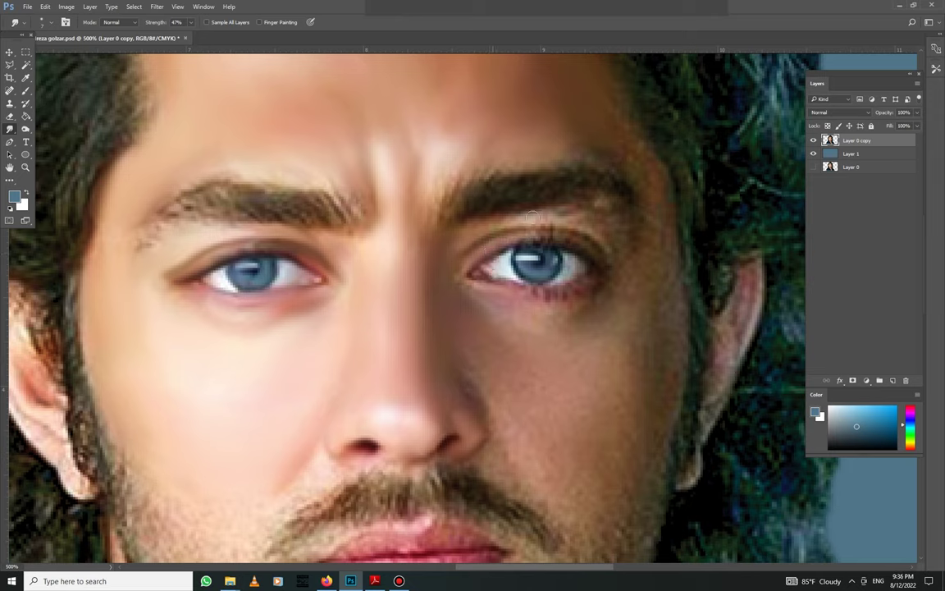
{"action": "left_click_drag", "start_coordinate": [497, 223], "coordinate": [612, 234]}
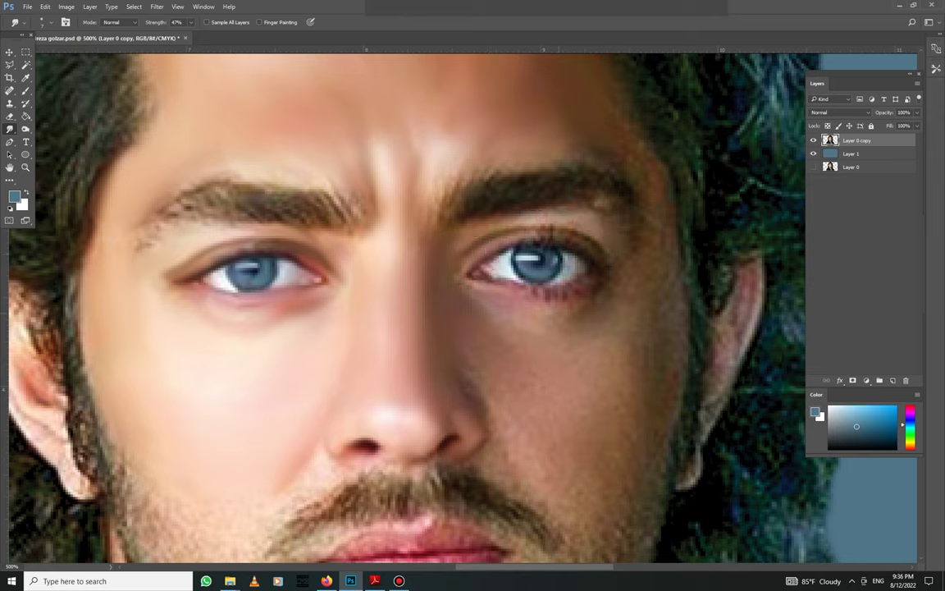
{"action": "right_click", "coordinate": [525, 322]}
{"action": "key", "text": "Escape"}
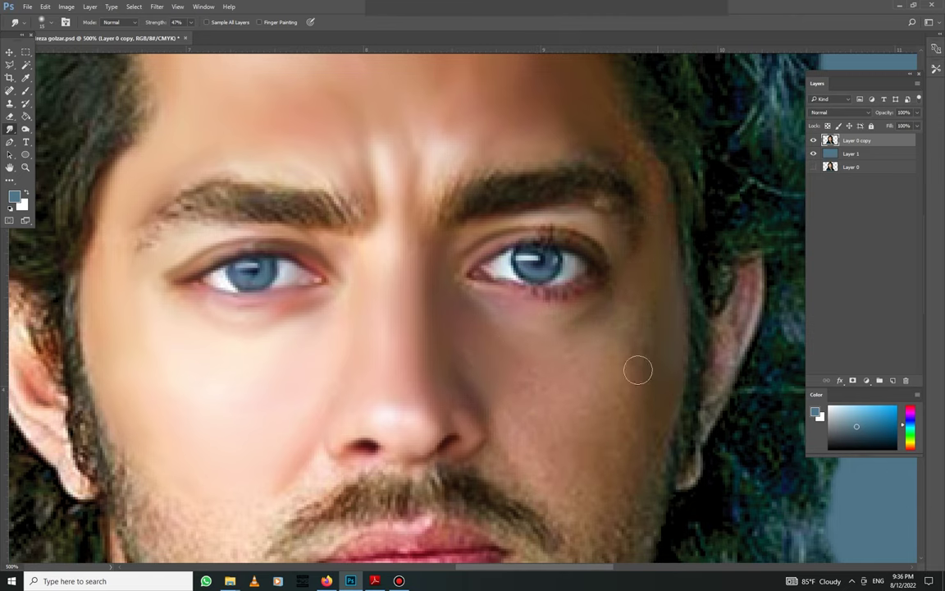
{"action": "scroll", "coordinate": [618, 354], "scroll_direction": "down", "scroll_amount": 1}
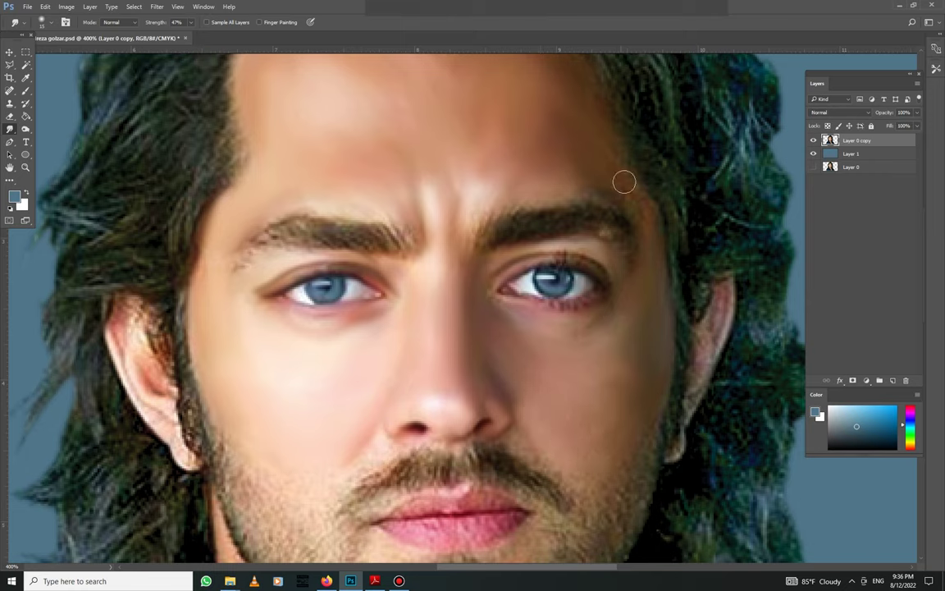
{"action": "key", "text": "ctrl+minus"}
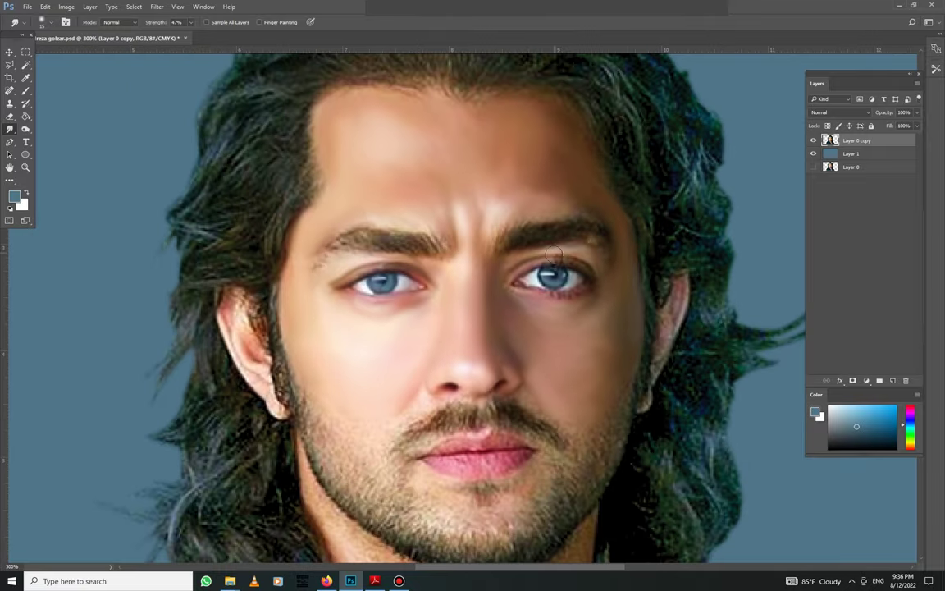
{"action": "key", "text": "ctrl+minus"}
{"action": "key", "text": "s"}
{"action": "left_click", "coordinate": [459, 246], "text": "alt"}
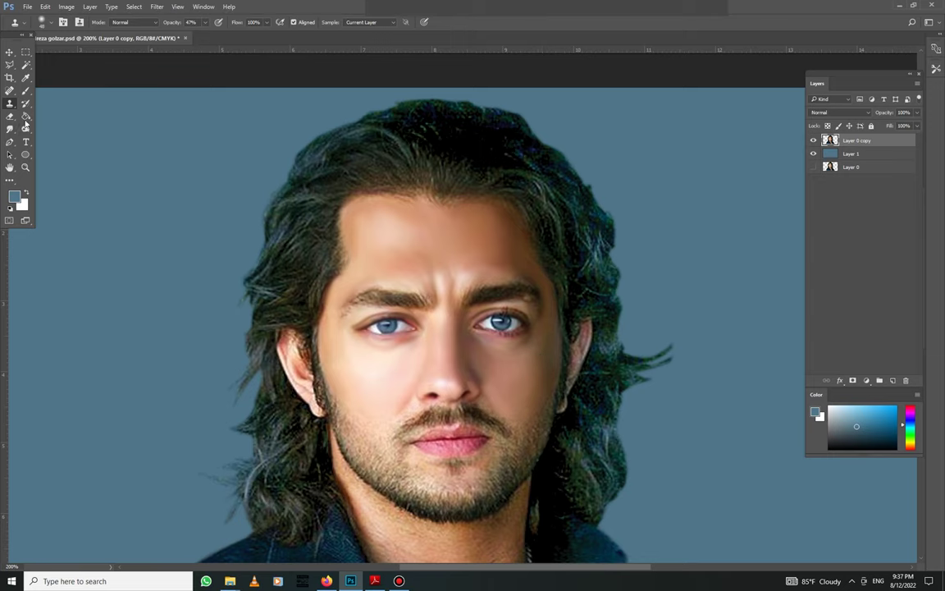
{"action": "right_click", "coordinate": [25, 123]}
{"action": "left_click", "coordinate": [66, 126]}
{"action": "right_click", "coordinate": [559, 340]}
{"action": "key", "text": "Escape"}
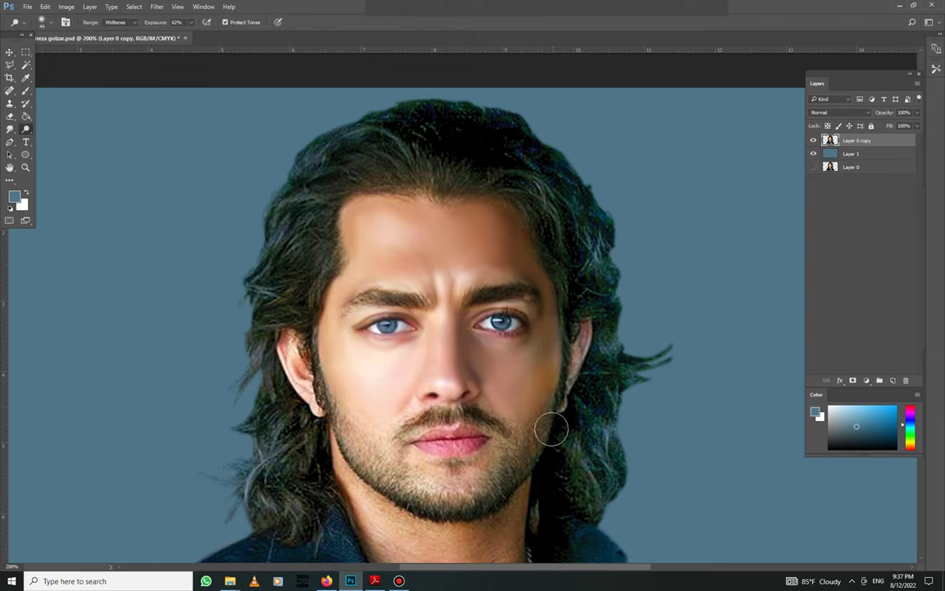
{"action": "left_click_drag", "start_coordinate": [553, 423], "coordinate": [523, 322]}
{"action": "right_click", "coordinate": [517, 407]}
{"action": "key", "text": "Escape"}
{"action": "key", "text": "e"}
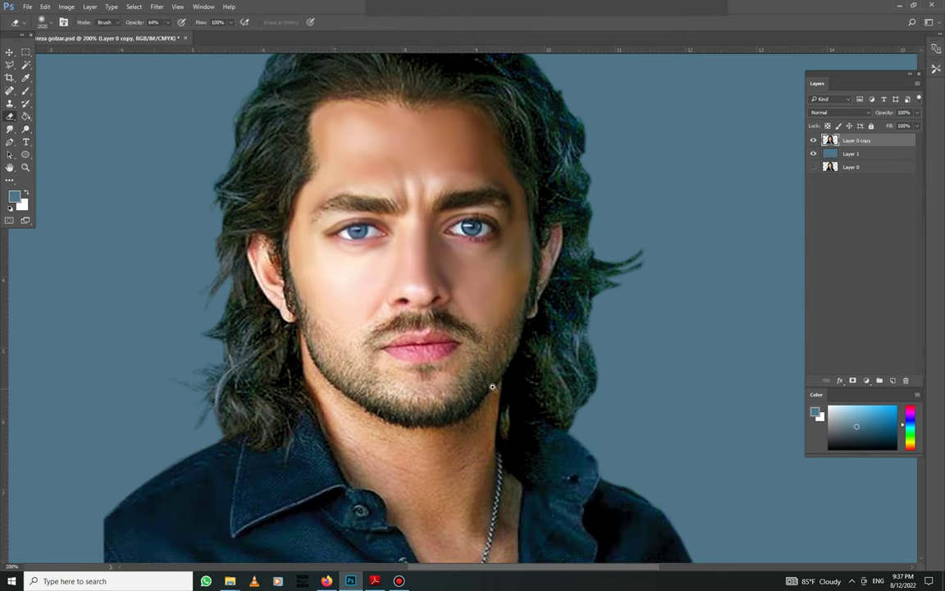
{"action": "scroll", "coordinate": [485, 394], "scroll_direction": "up", "scroll_amount": 1}
{"action": "left_click", "coordinate": [25, 115]}
{"action": "scroll", "coordinate": [379, 310], "scroll_direction": "up", "scroll_amount": 1}
{"action": "right_click", "coordinate": [420, 364]}
Step: Smudge the lower lip, the left mouth corner with beard, and the upper lip smooth
{"action": "key", "text": "Escape"}
{"action": "right_click", "coordinate": [426, 375]}
{"action": "key", "text": "Return"}
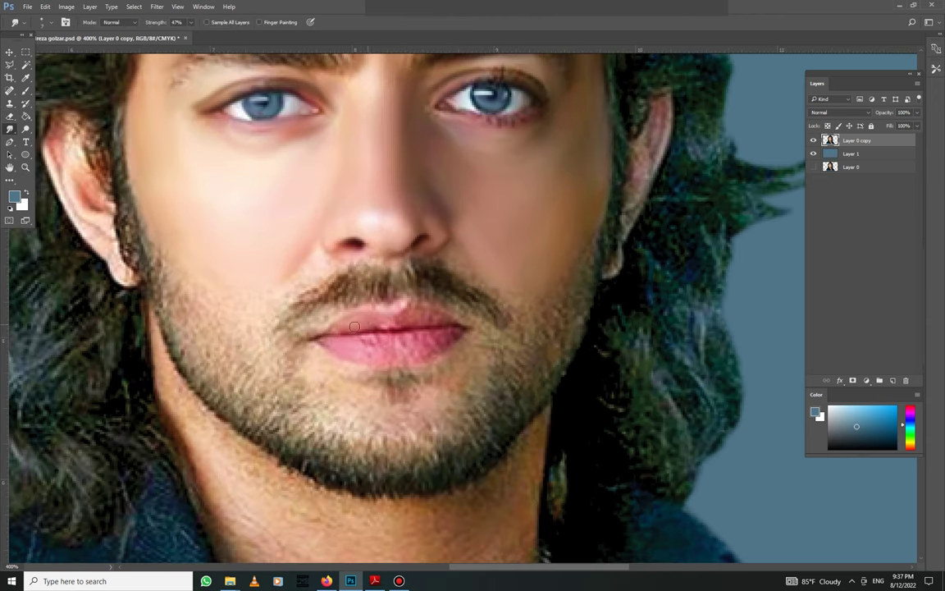
{"action": "scroll", "coordinate": [431, 318], "scroll_direction": "up", "scroll_amount": 1}
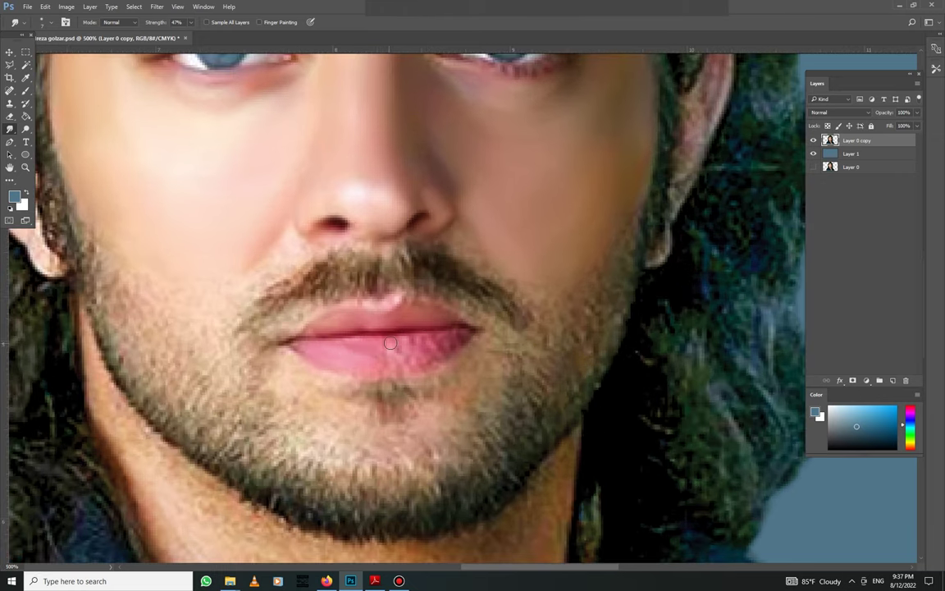
{"action": "left_click_drag", "start_coordinate": [414, 359], "coordinate": [440, 339]}
{"action": "left_click_drag", "start_coordinate": [324, 332], "coordinate": [318, 319]}
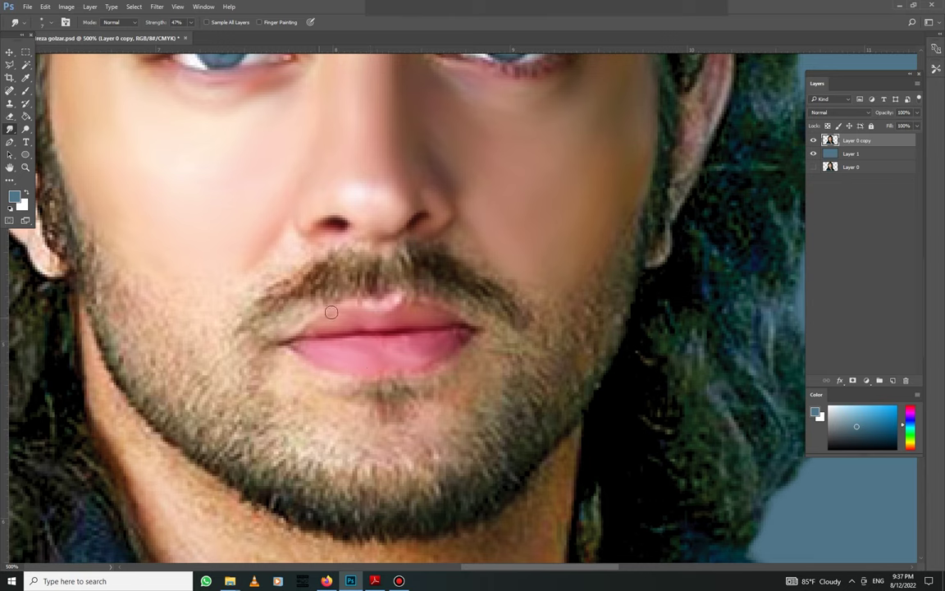
{"action": "left_click_drag", "start_coordinate": [405, 316], "coordinate": [340, 369]}
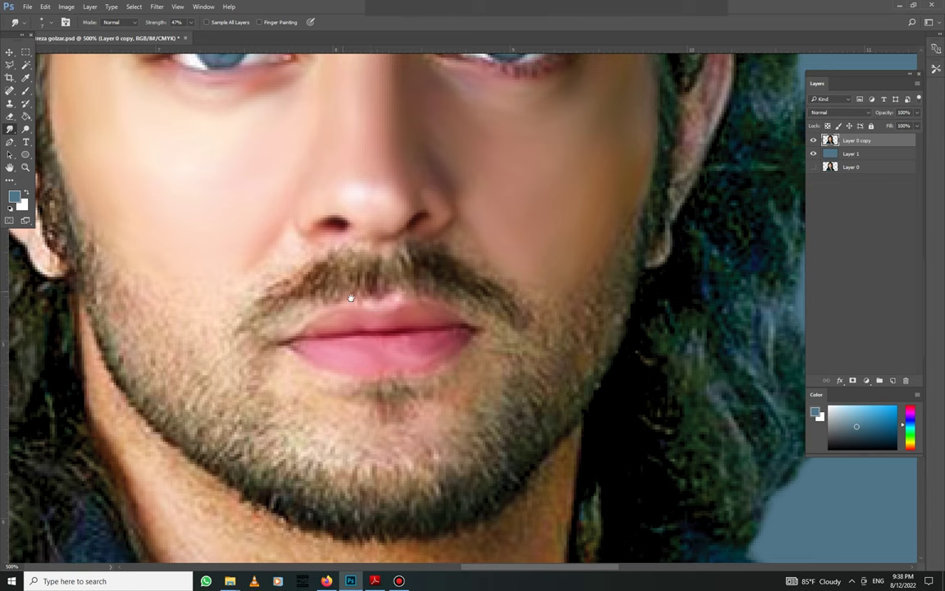
Step: Smooth the rear edge of the ear and raise the smudge brush to 59 px
{"action": "key", "text": "ctrl+minus"}
{"action": "left_click_drag", "start_coordinate": [164, 184], "coordinate": [221, 274]}
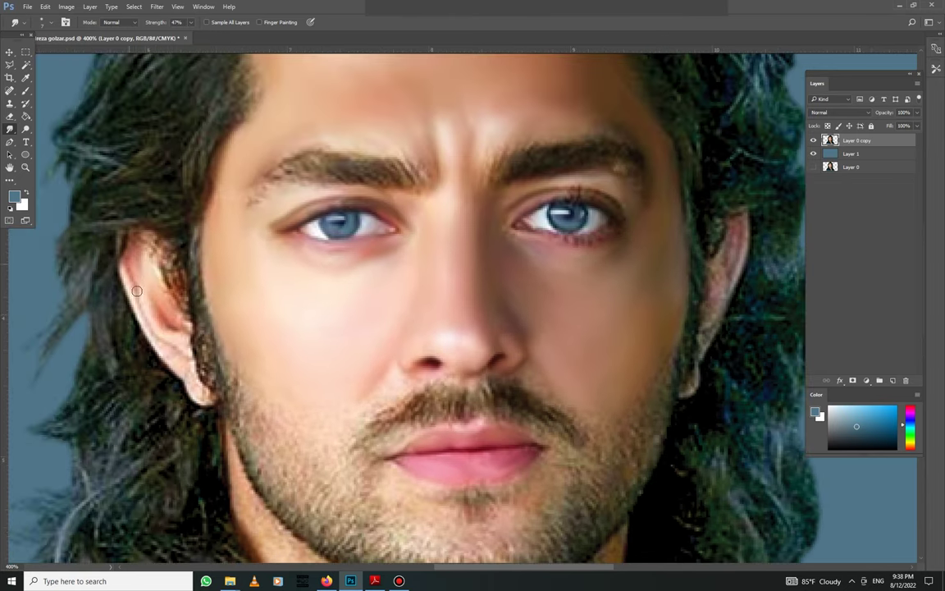
{"action": "left_click_drag", "start_coordinate": [163, 329], "coordinate": [190, 367]}
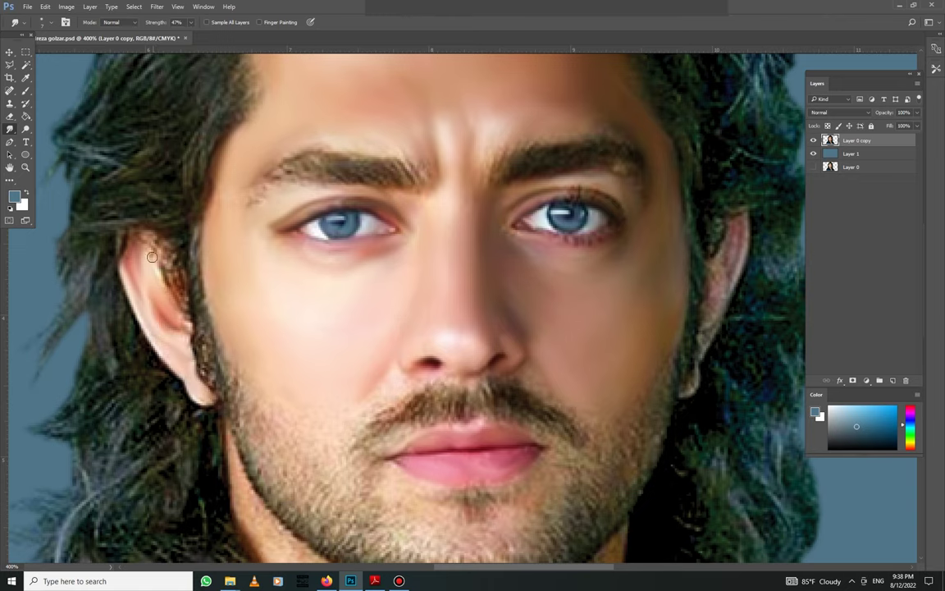
{"action": "scroll", "coordinate": [682, 262], "scroll_direction": "right", "scroll_amount": 2}
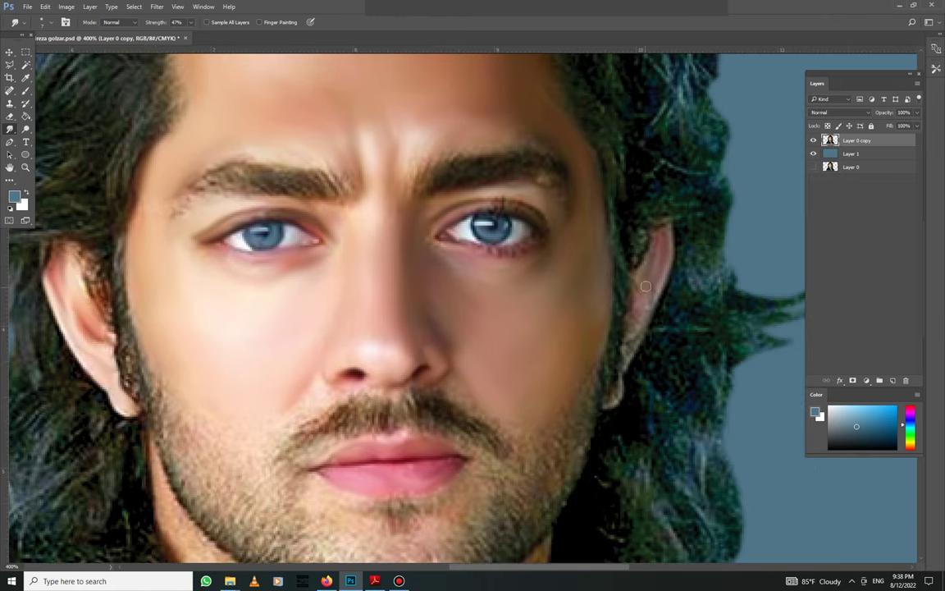
{"action": "scroll", "coordinate": [578, 293], "scroll_direction": "down", "scroll_amount": 1}
{"action": "right_click", "coordinate": [226, 241]}
{"action": "right_click", "coordinate": [443, 304]}
{"action": "right_click", "coordinate": [510, 258]}
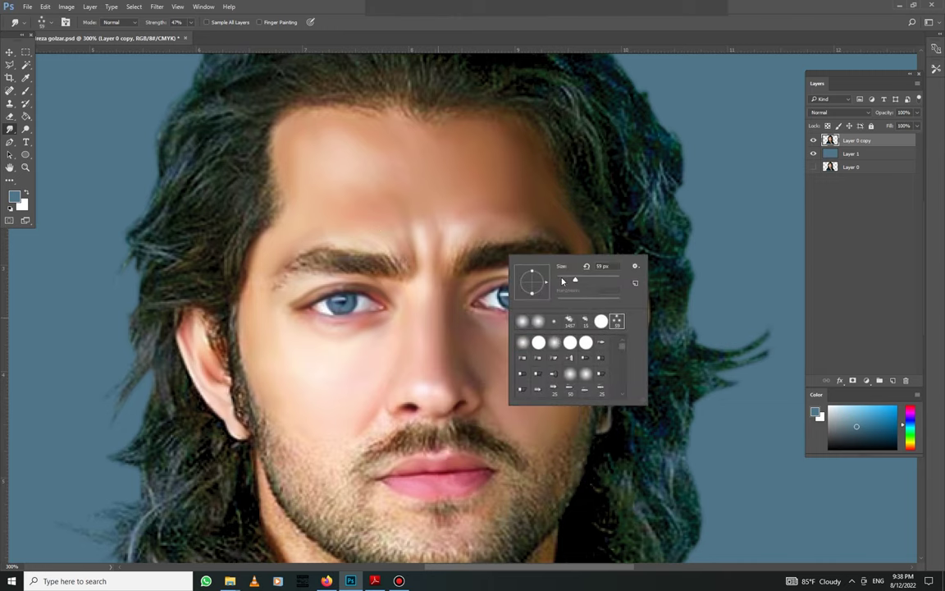
Step: Raise the Smudge strength and bring the left side of the hair into view
{"action": "left_click", "coordinate": [463, 261]}
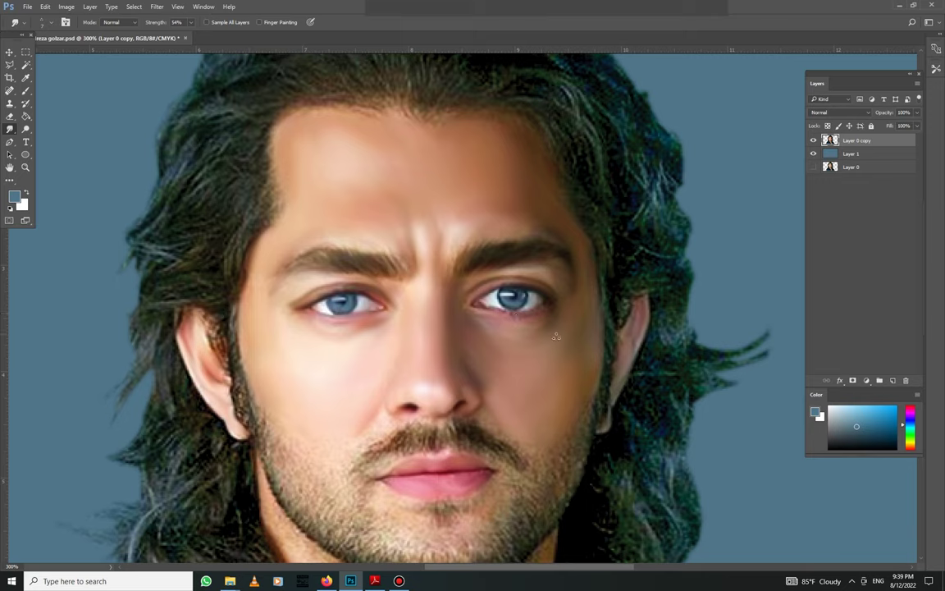
{"action": "left_click_drag", "start_coordinate": [191, 22], "coordinate": [184, 33]}
{"action": "right_click", "coordinate": [248, 263]}
{"action": "key", "text": "Escape"}
{"action": "left_click_drag", "start_coordinate": [246, 210], "coordinate": [384, 252]}
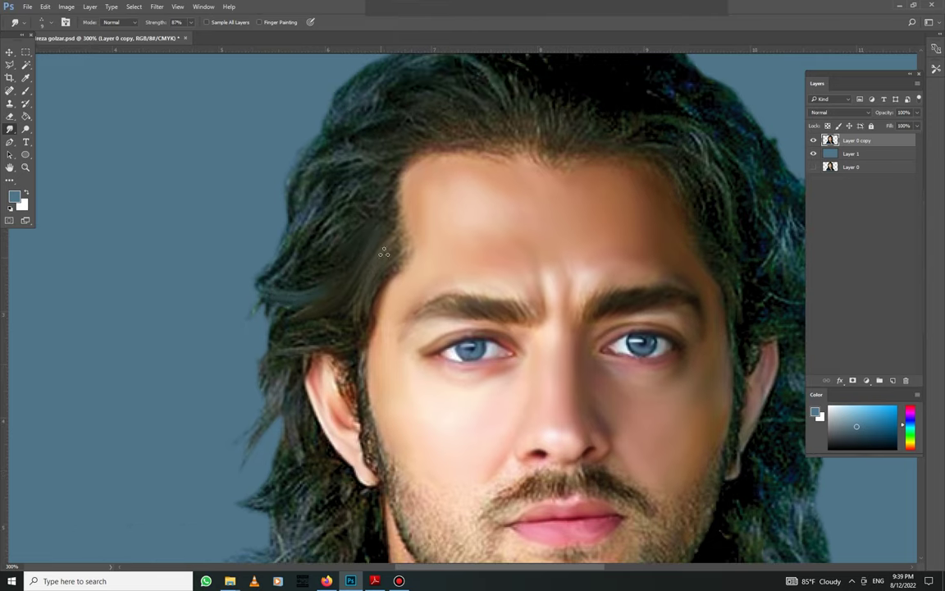
Step: Pull wispy strands from the left hair edge out into the blue background
{"action": "left_click_drag", "start_coordinate": [284, 238], "coordinate": [236, 256]}
{"action": "mouse_move", "coordinate": [323, 180]}
{"action": "left_mouse_down"}
{"action": "mouse_move", "coordinate": [268, 217]}
{"action": "mouse_move", "coordinate": [283, 189]}
{"action": "left_mouse_up"}
{"action": "left_click_drag", "start_coordinate": [248, 239], "coordinate": [209, 264]}
{"action": "left_click_drag", "start_coordinate": [291, 287], "coordinate": [226, 304]}
{"action": "left_click_drag", "start_coordinate": [283, 305], "coordinate": [219, 325]}
{"action": "mouse_move", "coordinate": [287, 330]}
{"action": "left_mouse_down"}
{"action": "mouse_move", "coordinate": [232, 365]}
{"action": "mouse_move", "coordinate": [220, 394]}
{"action": "left_mouse_up"}
{"action": "left_click_drag", "start_coordinate": [282, 397], "coordinate": [242, 384]}
{"action": "left_click_drag", "start_coordinate": [289, 354], "coordinate": [242, 341]}
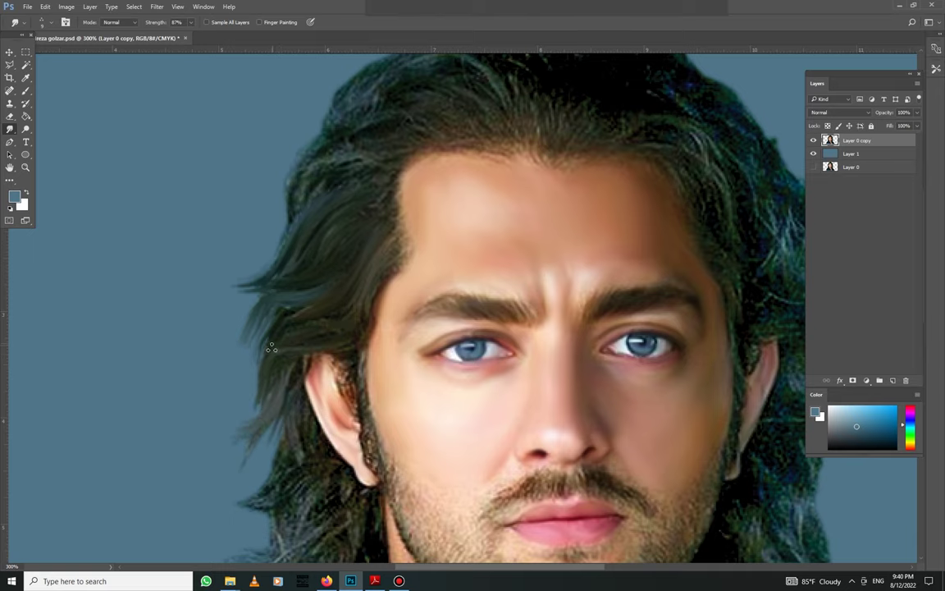
Step: Pull the upper-left hair strands outward and smooth the hair on top of the head
{"action": "scroll", "coordinate": [263, 283], "scroll_direction": "up", "scroll_amount": 3}
{"action": "left_click_drag", "start_coordinate": [262, 281], "coordinate": [209, 251]}
{"action": "left_click_drag", "start_coordinate": [272, 246], "coordinate": [213, 210]}
{"action": "left_click_drag", "start_coordinate": [284, 222], "coordinate": [230, 201]}
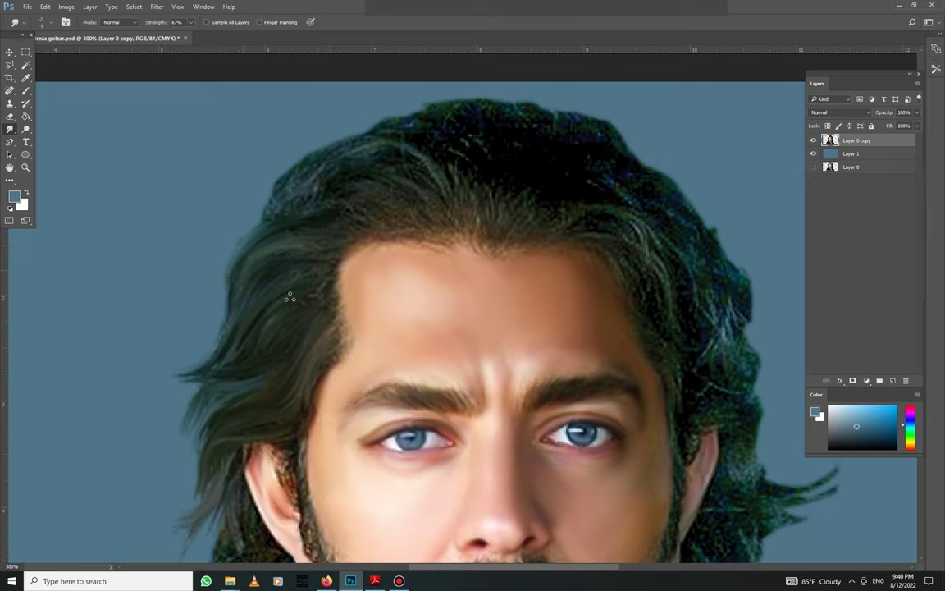
{"action": "mouse_move", "coordinate": [320, 201]}
{"action": "left_mouse_down"}
{"action": "mouse_move", "coordinate": [246, 168]}
{"action": "mouse_move", "coordinate": [238, 188]}
{"action": "left_mouse_up"}
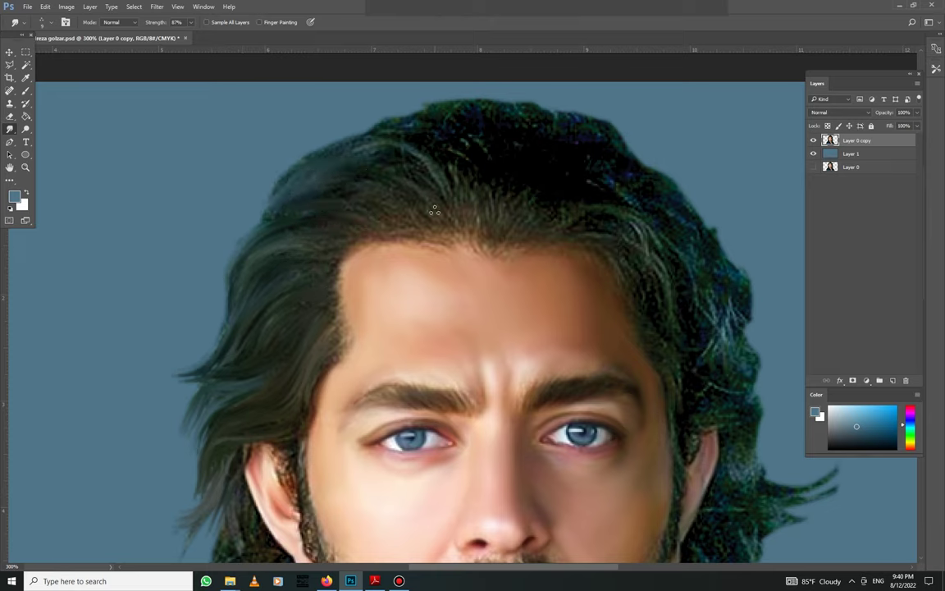
{"action": "left_click_drag", "start_coordinate": [353, 203], "coordinate": [435, 225]}
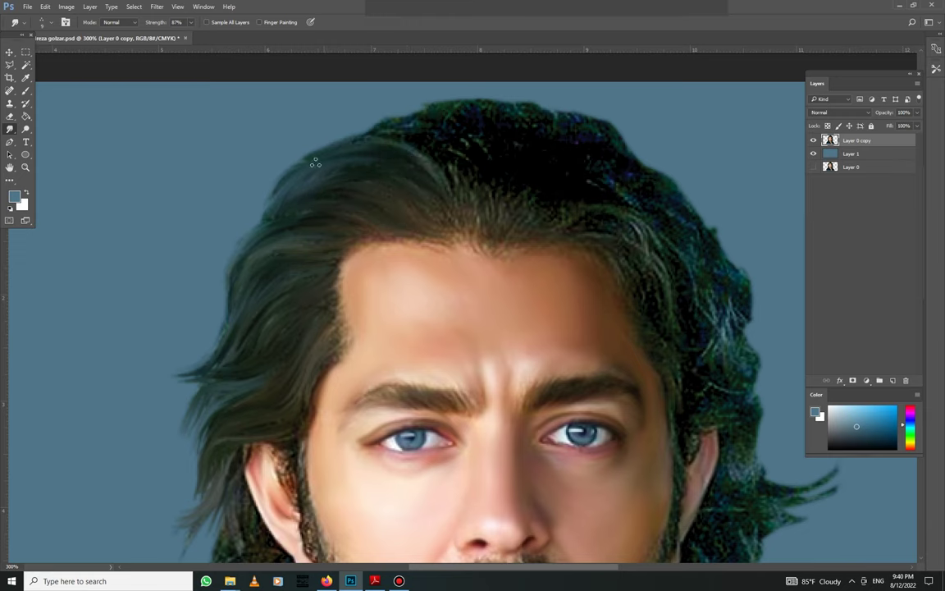
{"action": "scroll", "coordinate": [401, 221], "scroll_direction": "down", "scroll_amount": 1}
Step: Switch to the Brush tool and set the foreground colour to black
{"action": "left_click", "coordinate": [26, 129]}
{"action": "left_click_drag", "start_coordinate": [281, 422], "coordinate": [283, 410]}
{"action": "scroll", "coordinate": [284, 410], "scroll_direction": "down", "scroll_amount": 3}
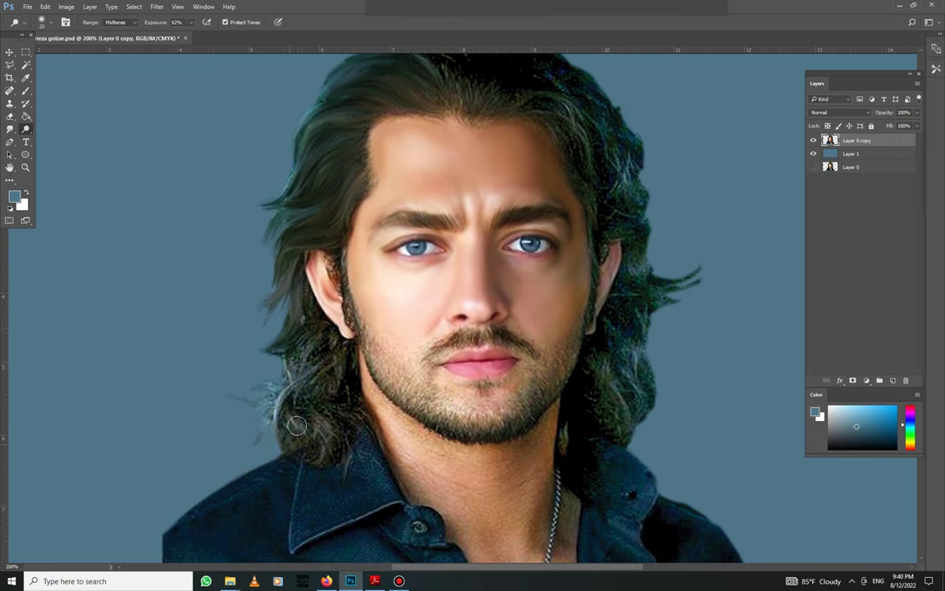
{"action": "scroll", "coordinate": [568, 182], "scroll_direction": "up", "scroll_amount": 3}
{"action": "scroll", "coordinate": [511, 118], "scroll_direction": "down", "scroll_amount": 2}
{"action": "scroll", "coordinate": [511, 117], "scroll_direction": "down", "scroll_amount": 2}
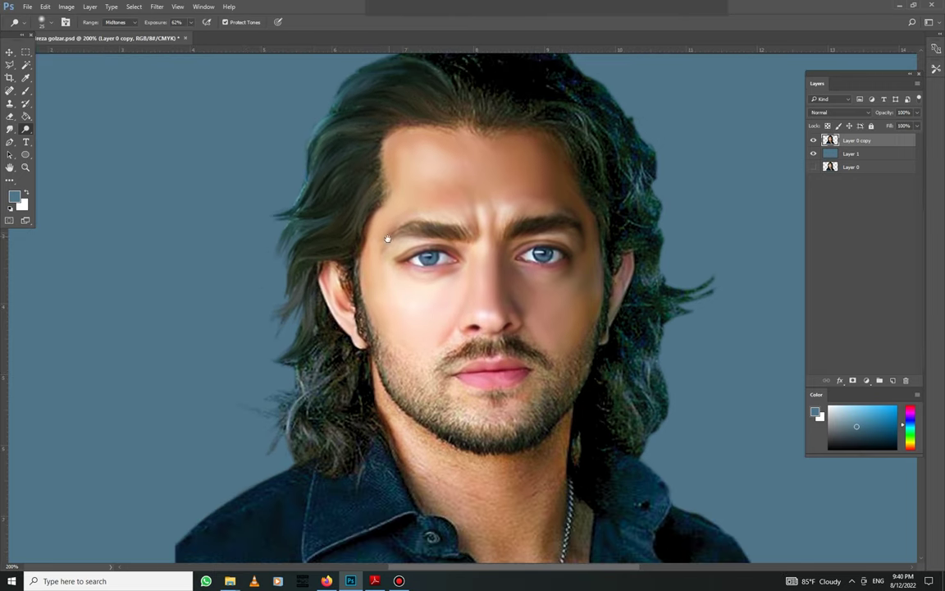
{"action": "left_click", "coordinate": [25, 90]}
{"action": "left_click", "coordinate": [14, 195]}
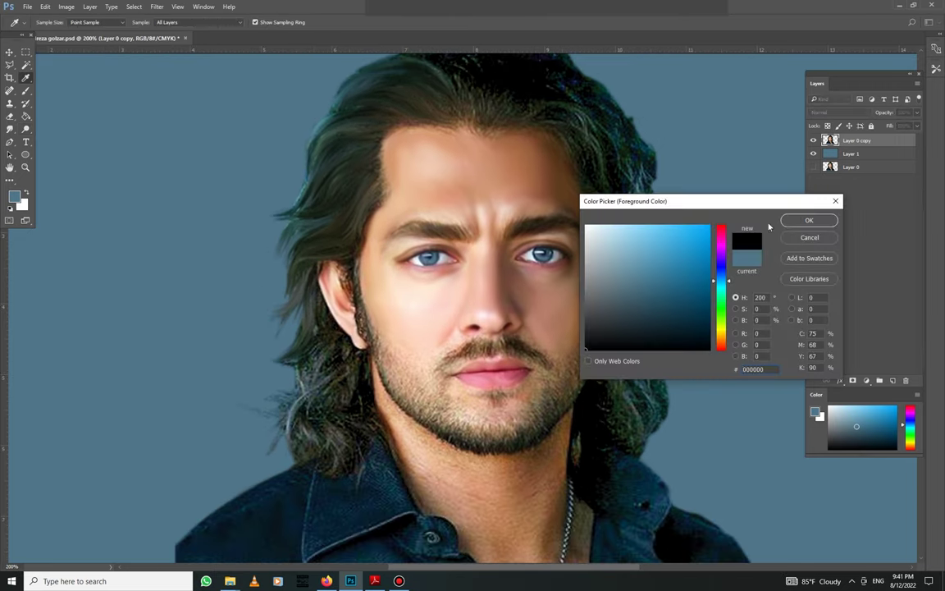
{"action": "left_click", "coordinate": [809, 219]}
Step: Paint faint black strands into the hair left of the neck, raising opacity to 37%
{"action": "right_click", "coordinate": [312, 154]}
{"action": "key", "text": "Escape"}
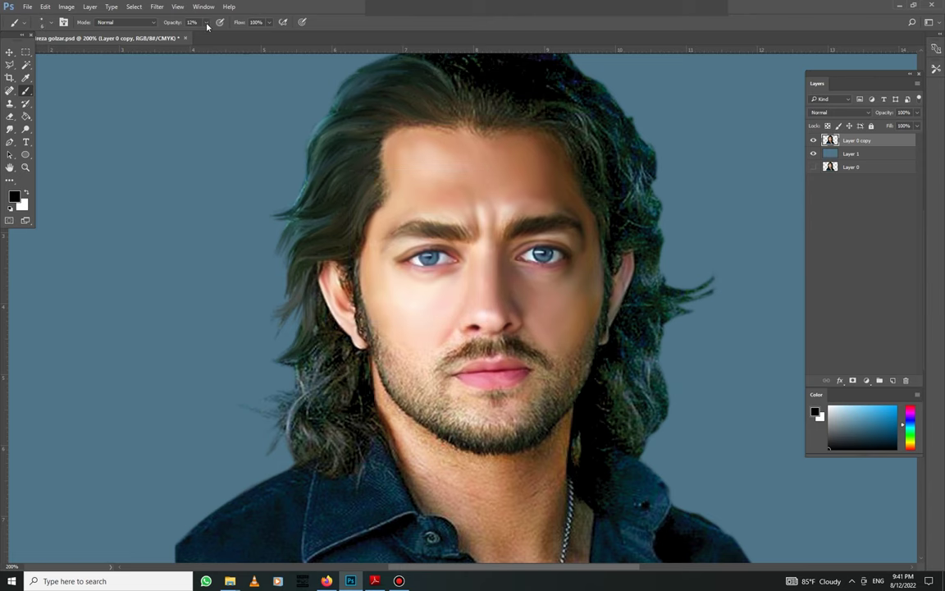
{"action": "right_click", "coordinate": [360, 153]}
{"action": "key", "text": "Escape"}
{"action": "scroll", "coordinate": [351, 157], "scroll_direction": "up", "scroll_amount": 1}
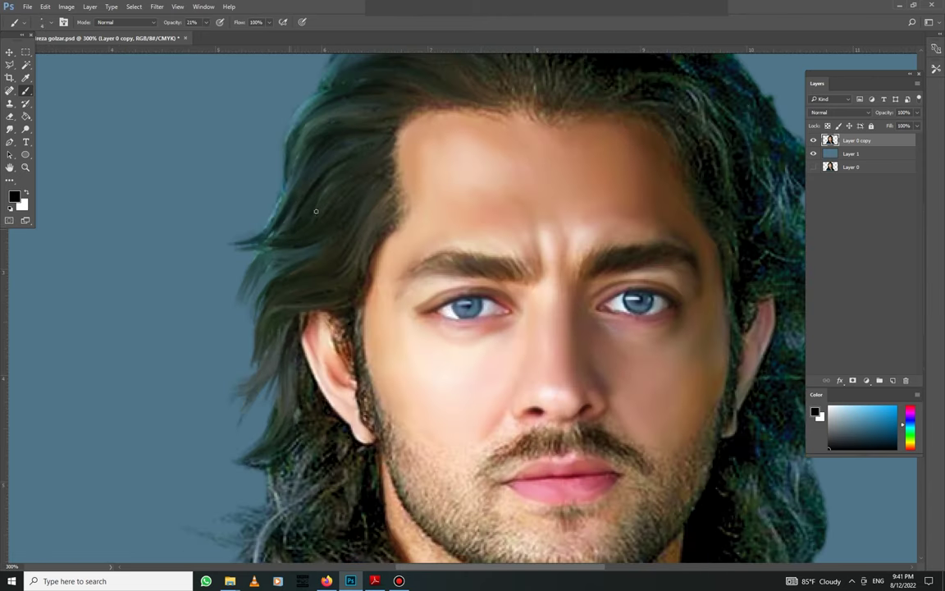
{"action": "left_click_drag", "start_coordinate": [340, 276], "coordinate": [359, 180]}
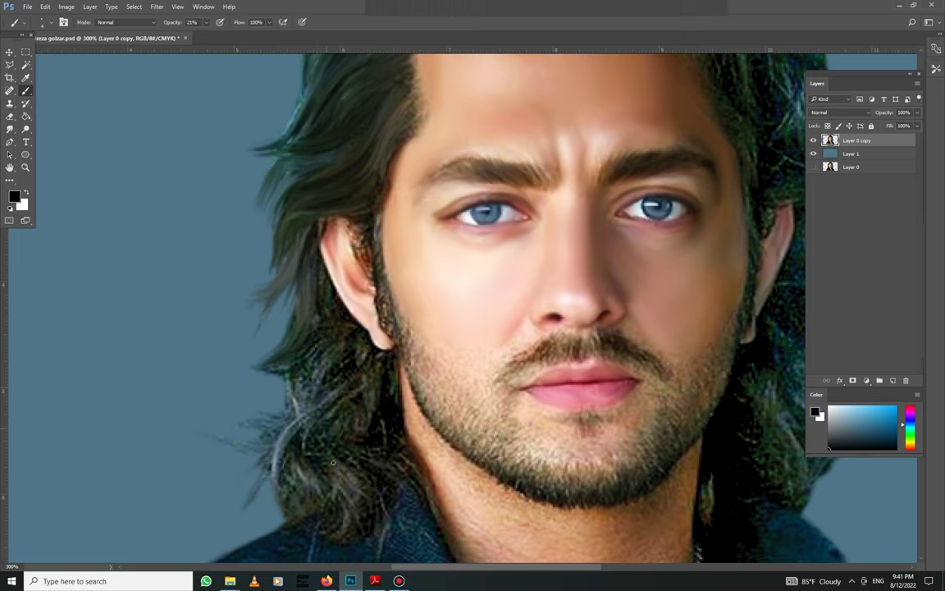
{"action": "left_click_drag", "start_coordinate": [276, 428], "coordinate": [355, 397]}
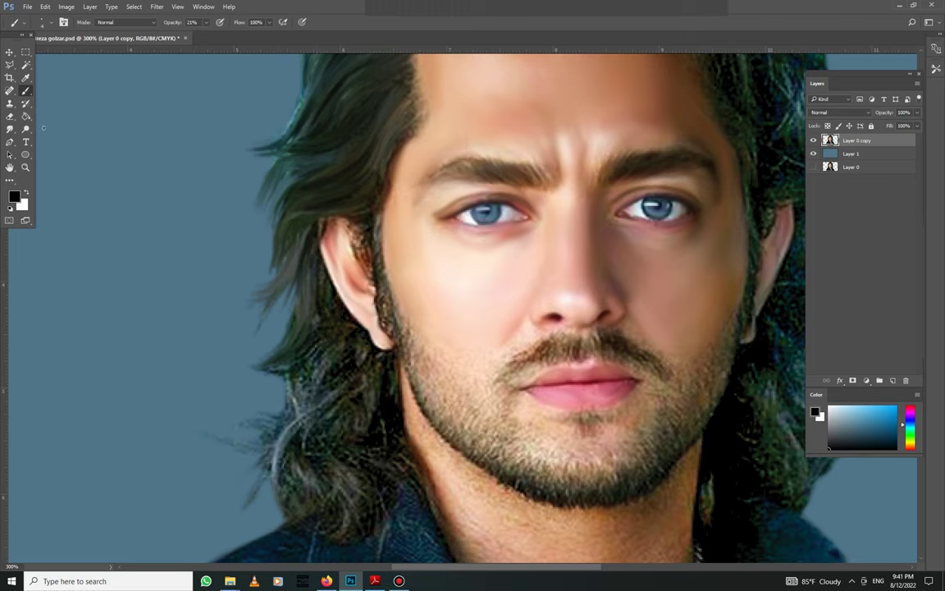
{"action": "left_click_drag", "start_coordinate": [197, 23], "coordinate": [191, 31]}
{"action": "left_click_drag", "start_coordinate": [294, 247], "coordinate": [283, 375]}
{"action": "mouse_move", "coordinate": [336, 421]}
{"action": "left_mouse_down"}
{"action": "mouse_move", "coordinate": [316, 435]}
{"action": "mouse_move", "coordinate": [307, 480]}
{"action": "left_mouse_up"}
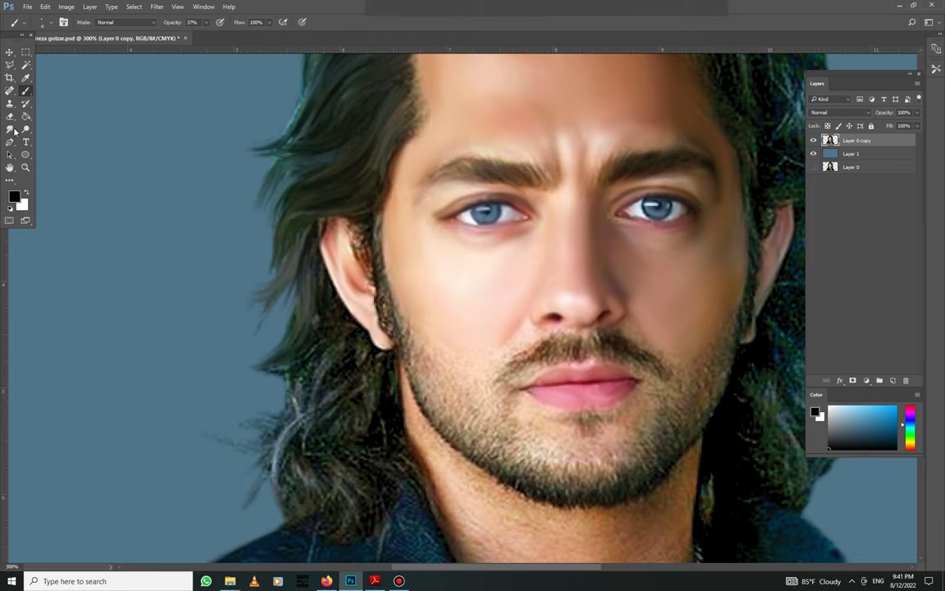
Step: Smudge the speckled hair beside the ear and jaw into smooth strands
{"action": "left_click", "coordinate": [9, 128]}
{"action": "left_click_drag", "start_coordinate": [287, 243], "coordinate": [288, 294]}
{"action": "left_click_drag", "start_coordinate": [287, 201], "coordinate": [246, 316]}
{"action": "mouse_move", "coordinate": [267, 269]}
{"action": "left_mouse_down"}
{"action": "mouse_move", "coordinate": [242, 312]}
{"action": "mouse_move", "coordinate": [247, 294]}
{"action": "left_mouse_up"}
{"action": "mouse_move", "coordinate": [275, 327]}
{"action": "left_mouse_down"}
{"action": "mouse_move", "coordinate": [222, 346]}
{"action": "mouse_move", "coordinate": [214, 339]}
{"action": "mouse_move", "coordinate": [247, 376]}
{"action": "left_mouse_up"}
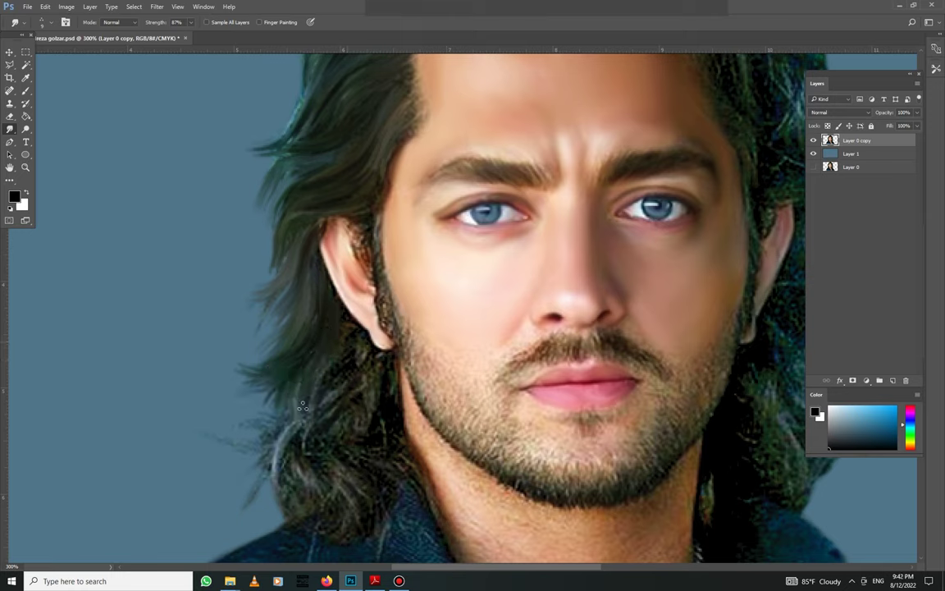
{"action": "mouse_move", "coordinate": [271, 369]}
{"action": "left_mouse_down"}
{"action": "mouse_move", "coordinate": [246, 431]}
{"action": "mouse_move", "coordinate": [218, 387]}
{"action": "mouse_move", "coordinate": [210, 404]}
{"action": "mouse_move", "coordinate": [212, 440]}
{"action": "mouse_move", "coordinate": [235, 468]}
{"action": "left_mouse_up"}
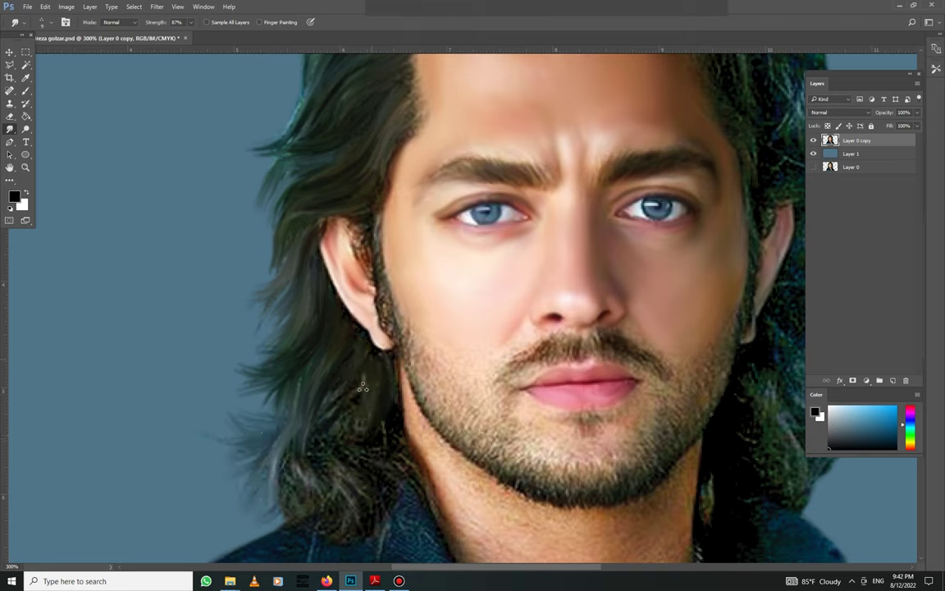
Step: Smooth and darken the hair beside the neck and jaw
{"action": "mouse_move", "coordinate": [392, 426]}
{"action": "left_mouse_down"}
{"action": "mouse_move", "coordinate": [357, 382]}
{"action": "mouse_move", "coordinate": [359, 392]}
{"action": "mouse_move", "coordinate": [296, 386]}
{"action": "left_mouse_up"}
{"action": "mouse_move", "coordinate": [305, 425]}
{"action": "left_mouse_down"}
{"action": "mouse_move", "coordinate": [334, 467]}
{"action": "mouse_move", "coordinate": [283, 414]}
{"action": "left_mouse_up"}
{"action": "mouse_move", "coordinate": [275, 476]}
{"action": "left_mouse_down"}
{"action": "mouse_move", "coordinate": [267, 431]}
{"action": "mouse_move", "coordinate": [290, 461]}
{"action": "mouse_move", "coordinate": [246, 423]}
{"action": "mouse_move", "coordinate": [215, 456]}
{"action": "mouse_move", "coordinate": [221, 463]}
{"action": "left_mouse_up"}
{"action": "mouse_move", "coordinate": [345, 474]}
{"action": "left_mouse_down"}
{"action": "mouse_move", "coordinate": [368, 419]}
{"action": "mouse_move", "coordinate": [325, 506]}
{"action": "left_mouse_up"}
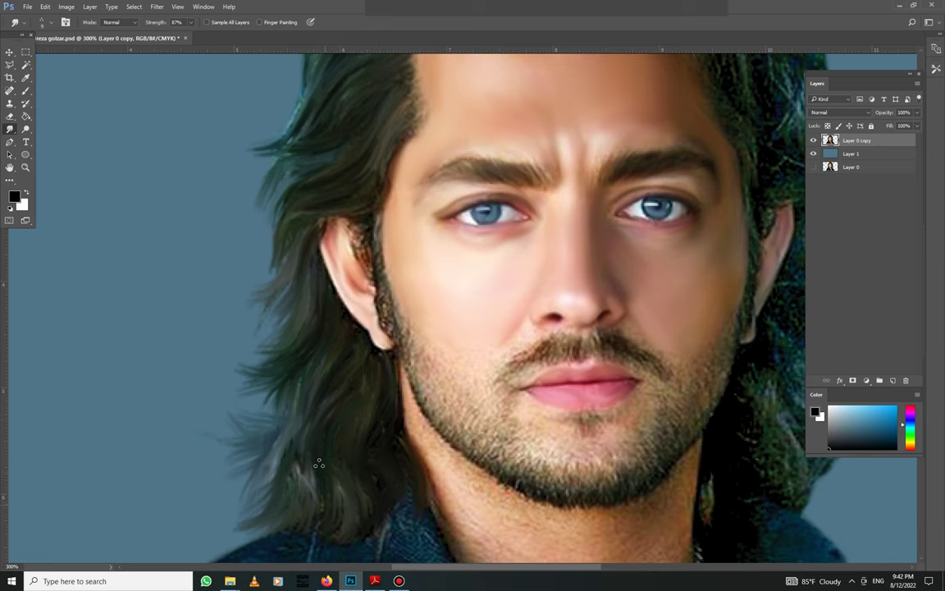
{"action": "scroll", "coordinate": [304, 364], "scroll_direction": "down", "scroll_amount": 3}
{"action": "scroll", "coordinate": [311, 224], "scroll_direction": "up", "scroll_amount": 2}
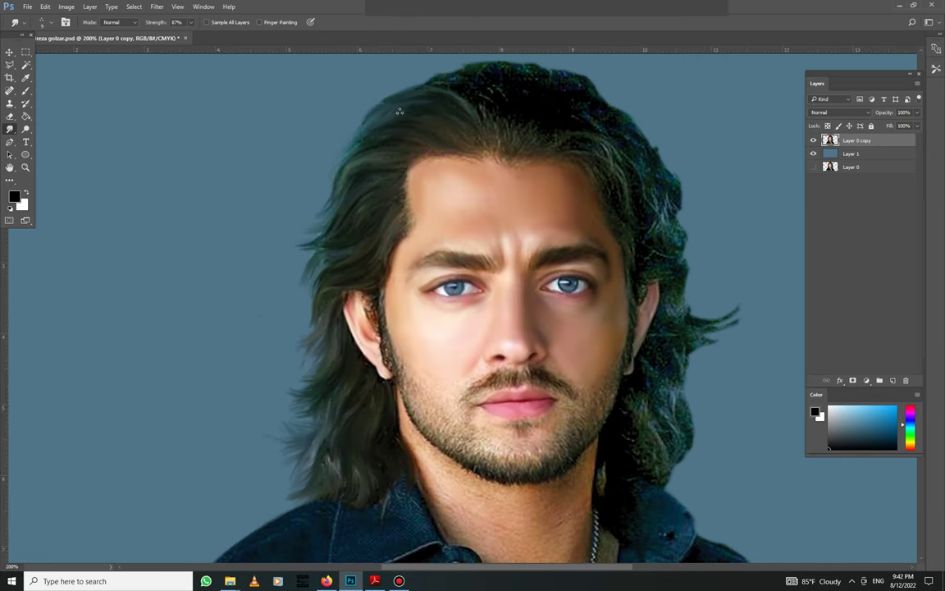
{"action": "scroll", "coordinate": [370, 82], "scroll_direction": "up", "scroll_amount": 2}
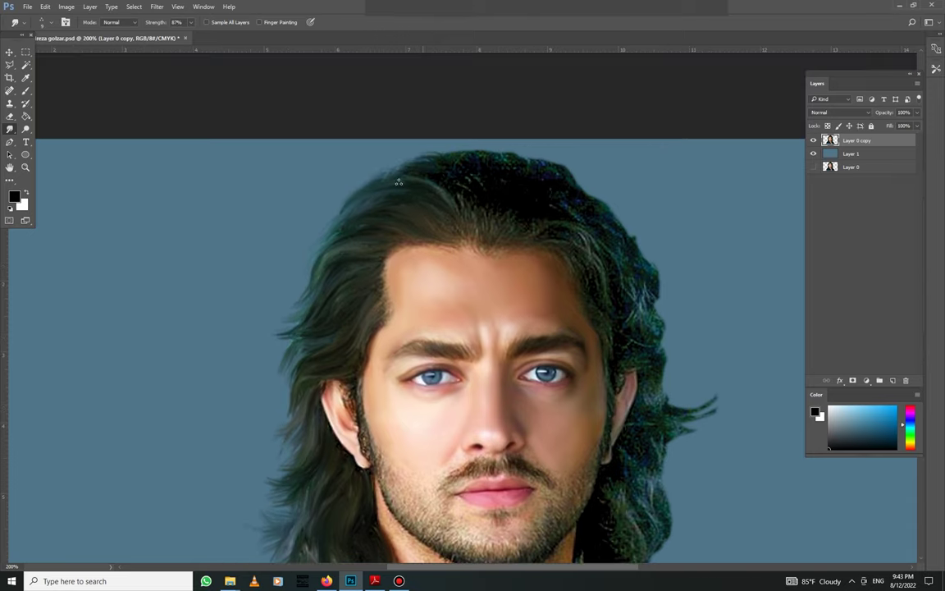
Step: Smudge the hair along the top and right of the head into soft strands
{"action": "left_click_drag", "start_coordinate": [405, 188], "coordinate": [471, 165]}
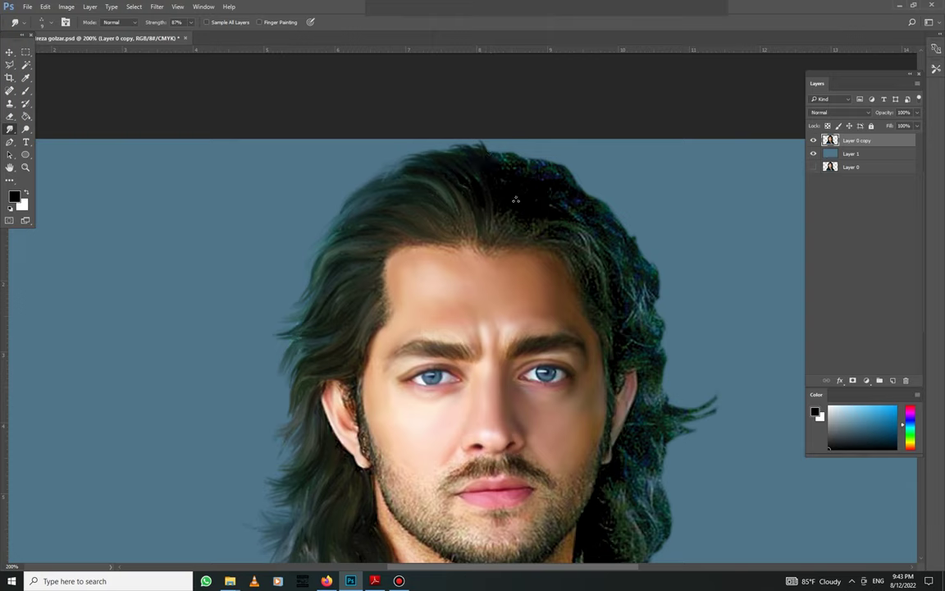
{"action": "left_click_drag", "start_coordinate": [515, 198], "coordinate": [476, 170]}
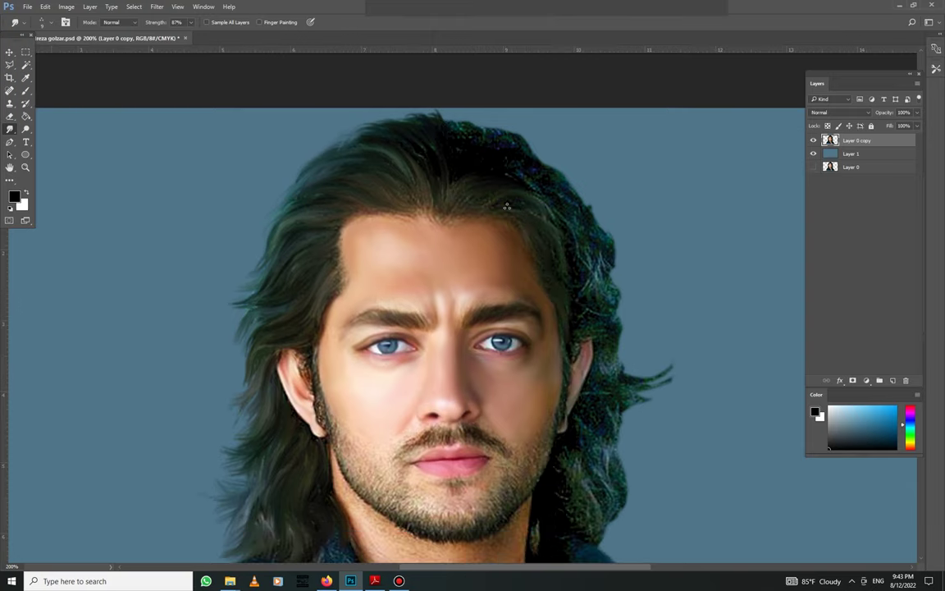
{"action": "key", "text": "b"}
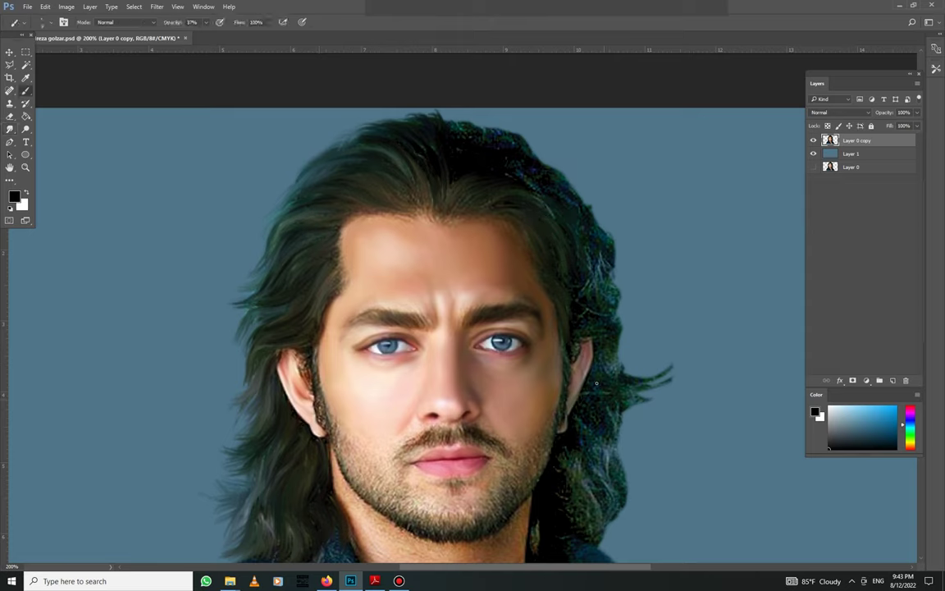
{"action": "left_click_drag", "start_coordinate": [614, 496], "coordinate": [578, 410]}
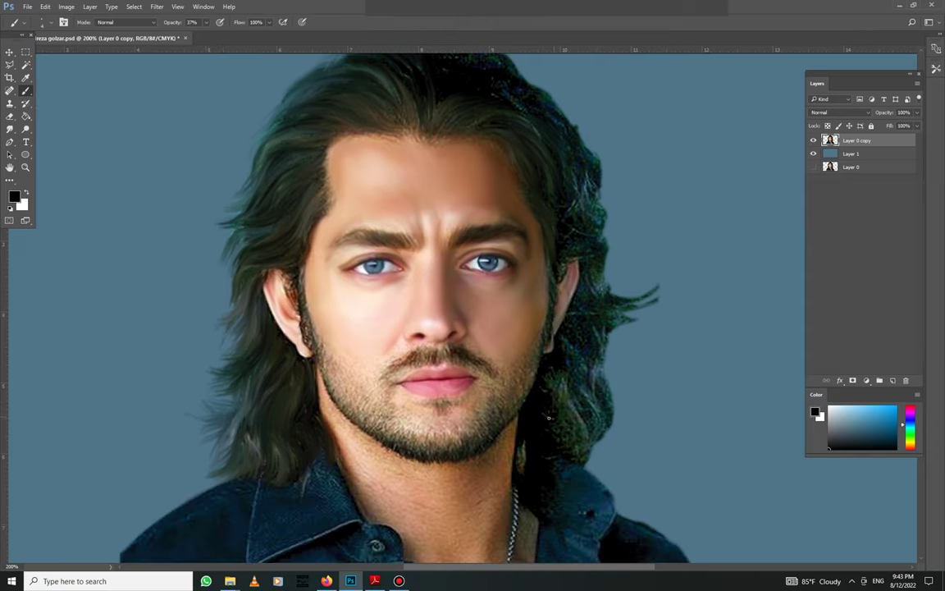
{"action": "left_click_drag", "start_coordinate": [563, 445], "coordinate": [540, 507]}
{"action": "key", "text": "r"}
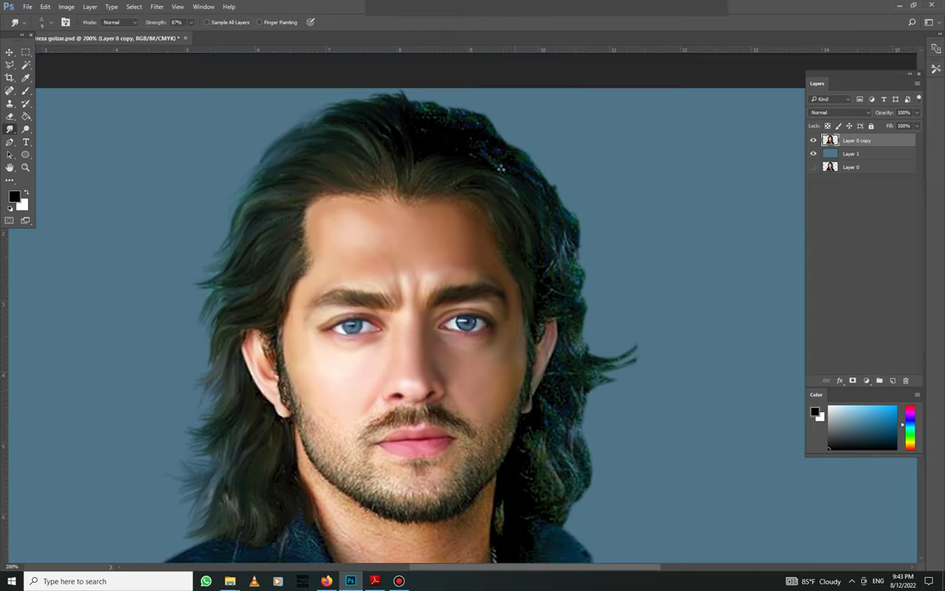
{"action": "mouse_move", "coordinate": [515, 157]}
{"action": "left_mouse_down"}
{"action": "mouse_move", "coordinate": [463, 115]}
{"action": "mouse_move", "coordinate": [439, 112]}
{"action": "left_mouse_up"}
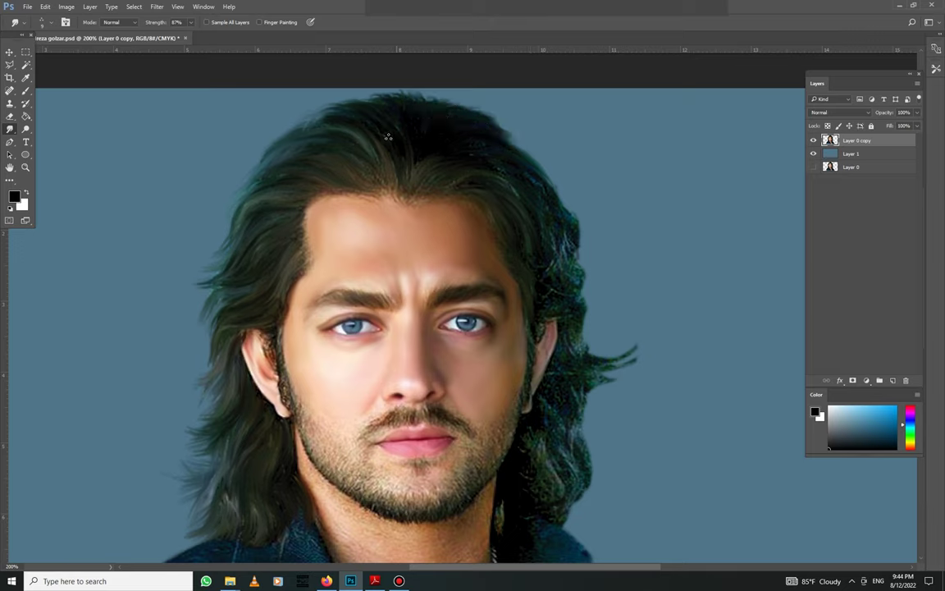
Step: Paint faint grey-green strokes on the top hair with the brush at 15% opacity
{"action": "left_click", "coordinate": [14, 195]}
{"action": "left_click", "coordinate": [721, 256]}
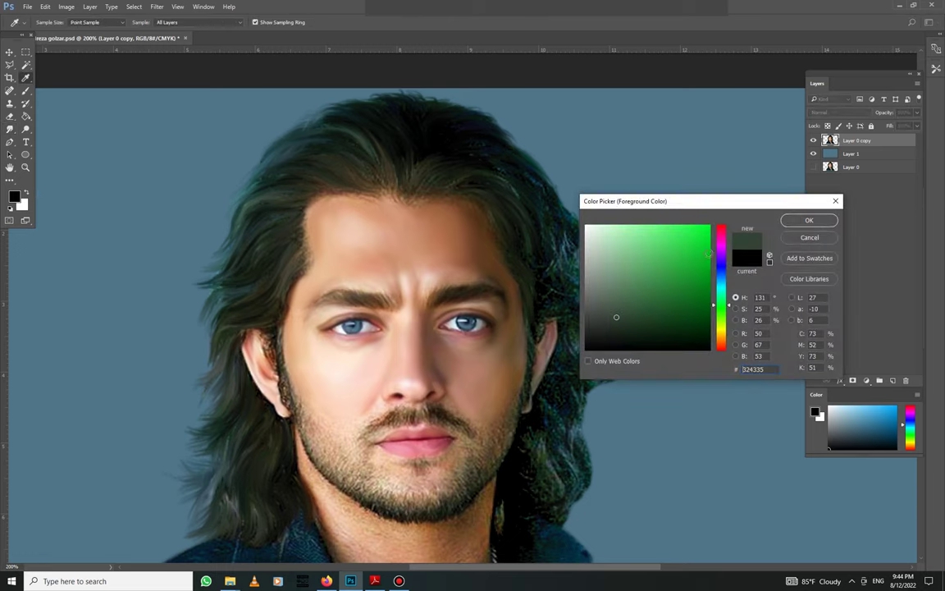
{"action": "left_click", "coordinate": [808, 218]}
{"action": "key", "text": "b"}
{"action": "left_click_drag", "start_coordinate": [209, 23], "coordinate": [185, 33]}
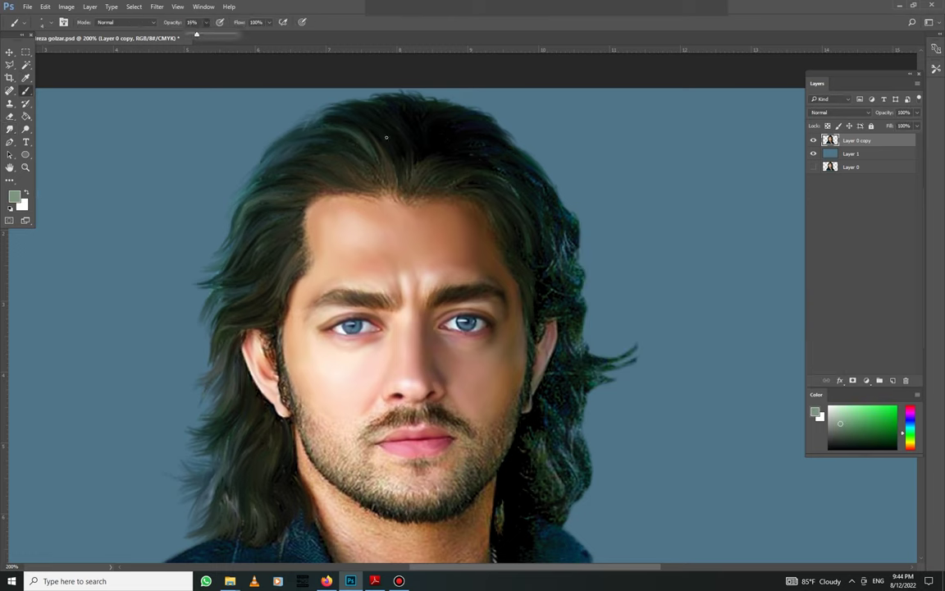
{"action": "left_click_drag", "start_coordinate": [423, 125], "coordinate": [488, 164]}
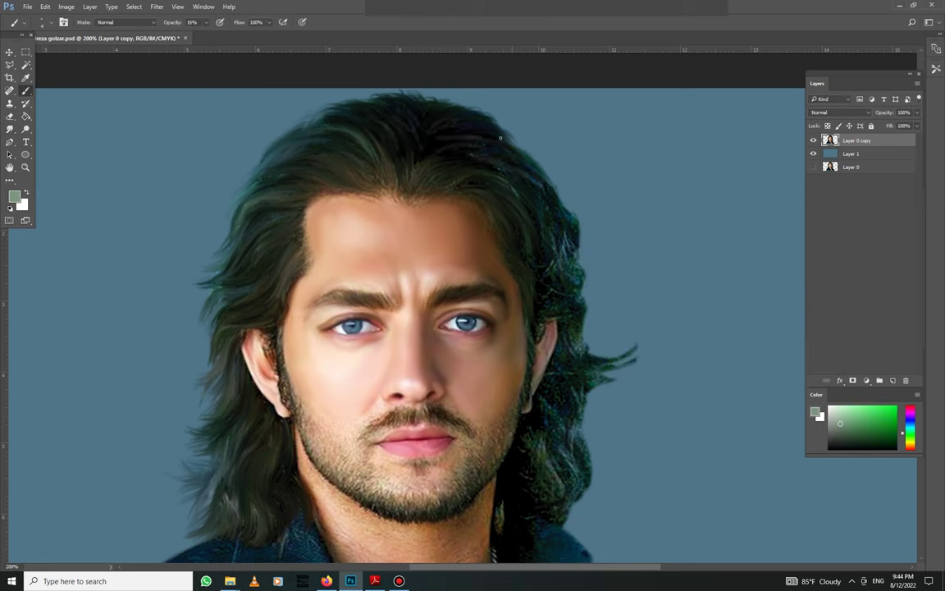
Step: Smudge the top-right hair and the speckled hair along the right cheek and jaw
{"action": "left_click", "coordinate": [10, 130]}
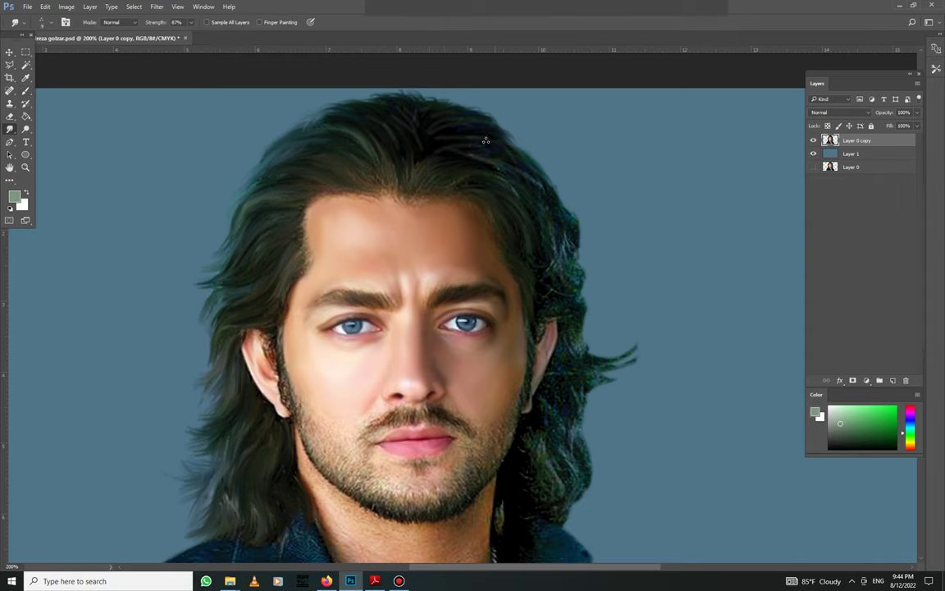
{"action": "left_click_drag", "start_coordinate": [443, 132], "coordinate": [506, 142]}
{"action": "scroll", "coordinate": [370, 279], "scroll_direction": "up", "scroll_amount": 1}
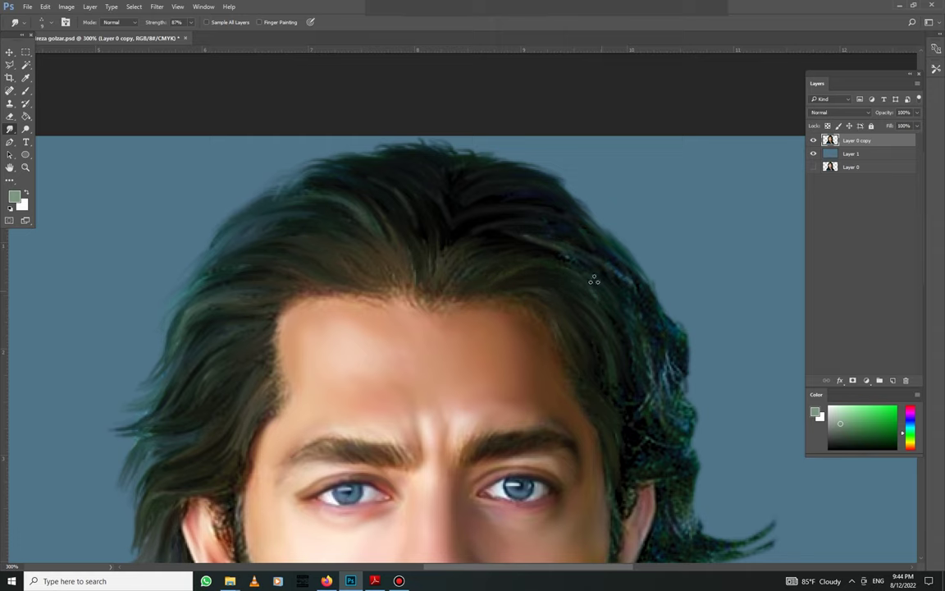
{"action": "scroll", "coordinate": [546, 315], "scroll_direction": "down", "scroll_amount": 5}
{"action": "scroll", "coordinate": [547, 315], "scroll_direction": "right", "scroll_amount": 2}
{"action": "left_click_drag", "start_coordinate": [469, 157], "coordinate": [435, 267]}
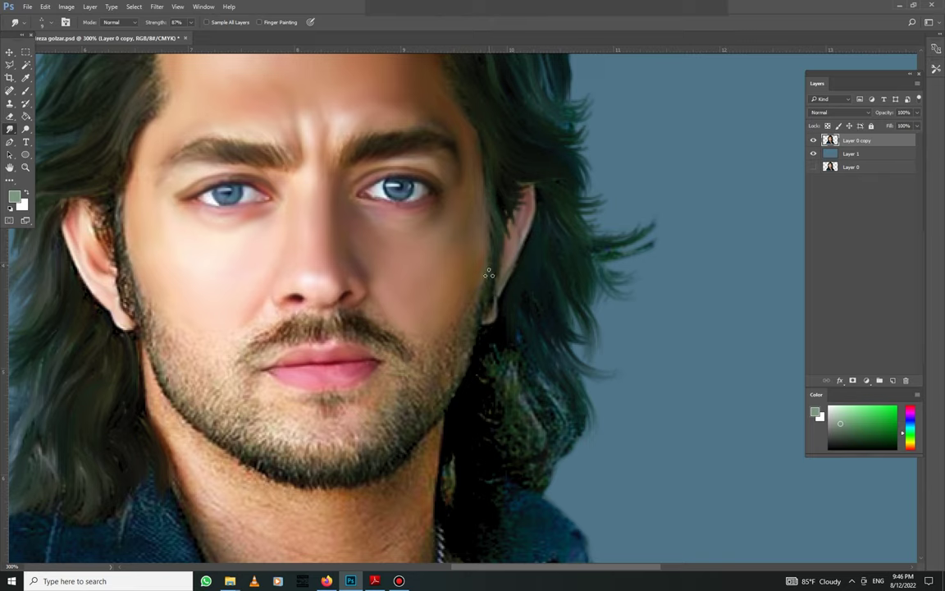
{"action": "mouse_move", "coordinate": [493, 343]}
{"action": "left_mouse_down"}
{"action": "mouse_move", "coordinate": [562, 450]}
{"action": "mouse_move", "coordinate": [519, 408]}
{"action": "left_mouse_up"}
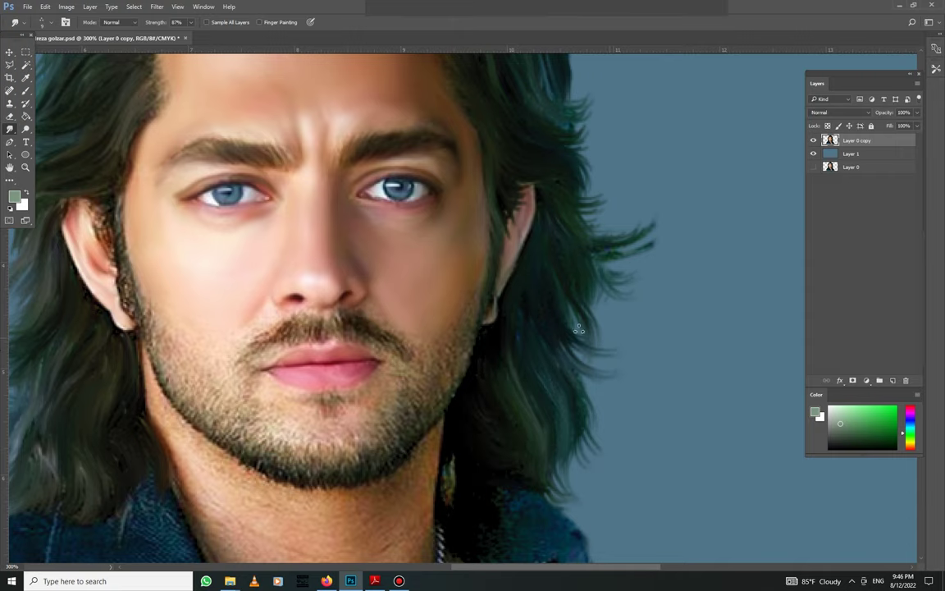
Step: Darken the light highlight below the jaw and smudge small hair patches along it
{"action": "scroll", "coordinate": [575, 240], "scroll_direction": "down", "scroll_amount": 1}
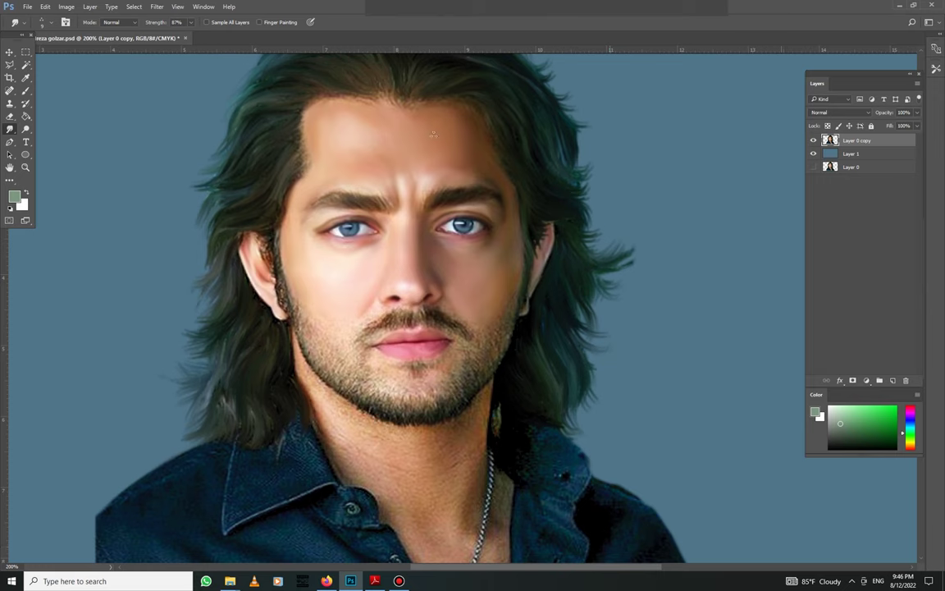
{"action": "scroll", "coordinate": [534, 402], "scroll_direction": "up", "scroll_amount": 1}
{"action": "left_click_drag", "start_coordinate": [484, 389], "coordinate": [477, 419]}
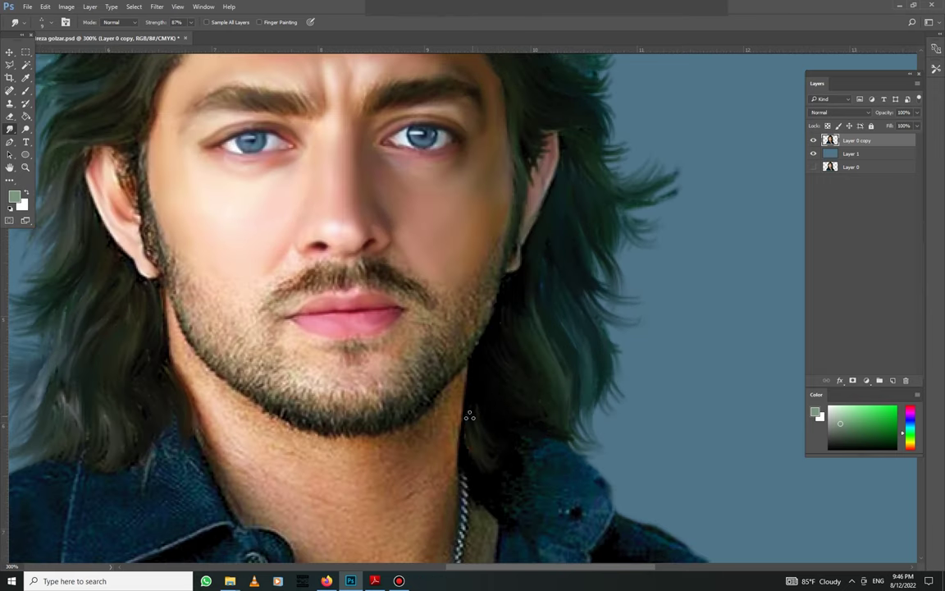
{"action": "left_click_drag", "start_coordinate": [541, 468], "coordinate": [506, 310]}
{"action": "scroll", "coordinate": [195, 213], "scroll_direction": "up", "scroll_amount": 1}
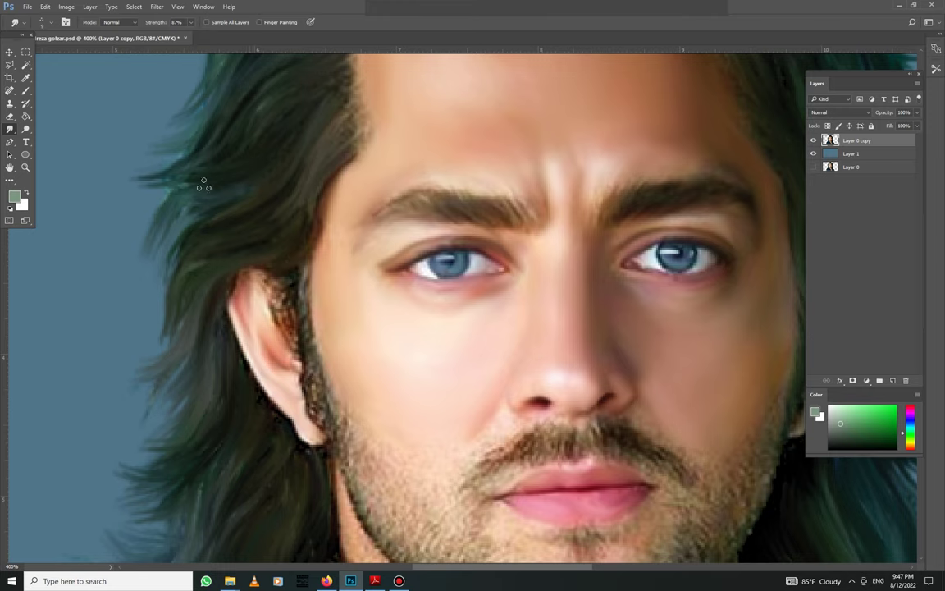
{"action": "scroll", "coordinate": [221, 215], "scroll_direction": "up", "scroll_amount": 3}
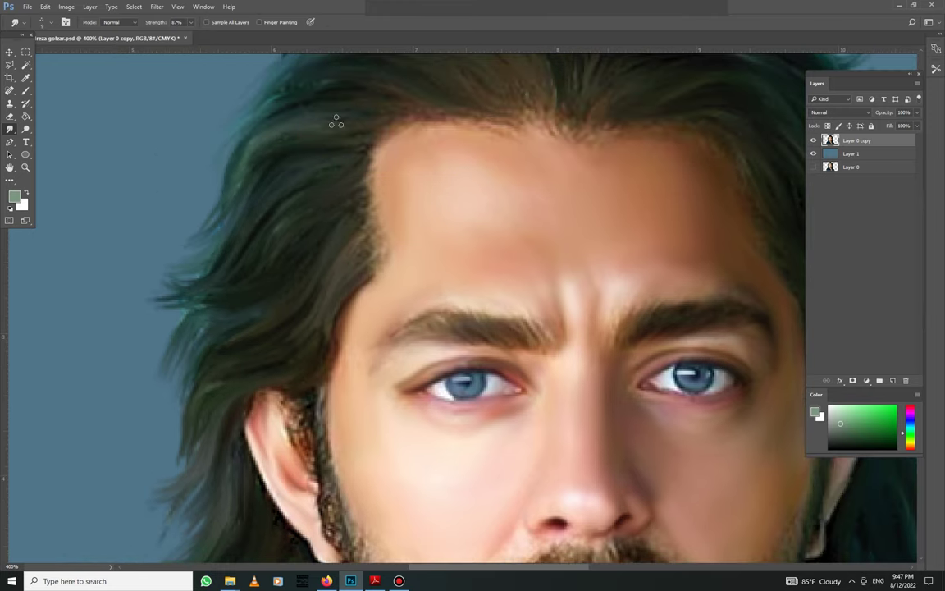
{"action": "scroll", "coordinate": [293, 266], "scroll_direction": "down", "scroll_amount": 1}
Step: Set the smudge strength to 28%, then 46%, to blend the forehead hairline
{"action": "left_click", "coordinate": [191, 22]}
{"action": "left_click_drag", "start_coordinate": [172, 37], "coordinate": [166, 36]}
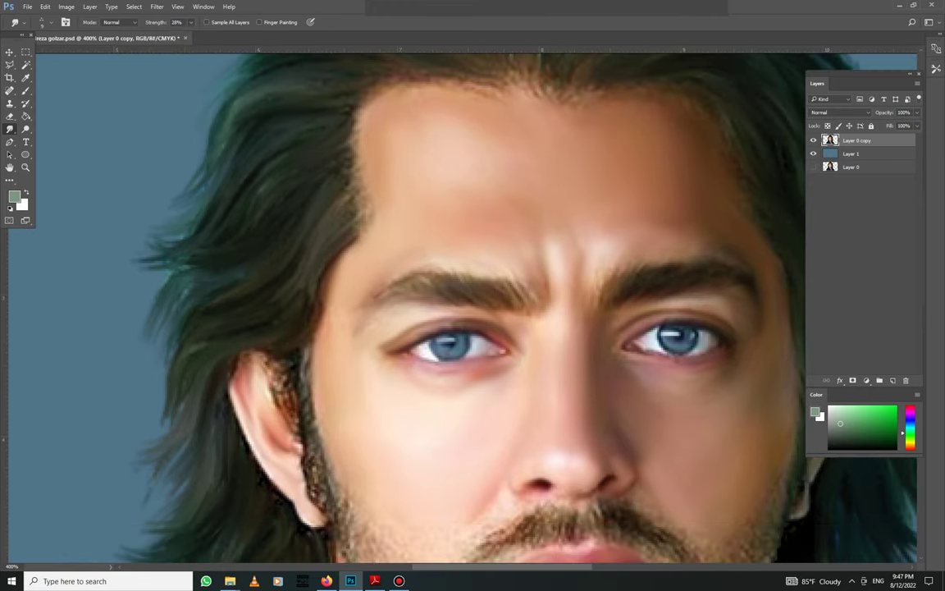
{"action": "scroll", "coordinate": [353, 155], "scroll_direction": "up", "scroll_amount": 2}
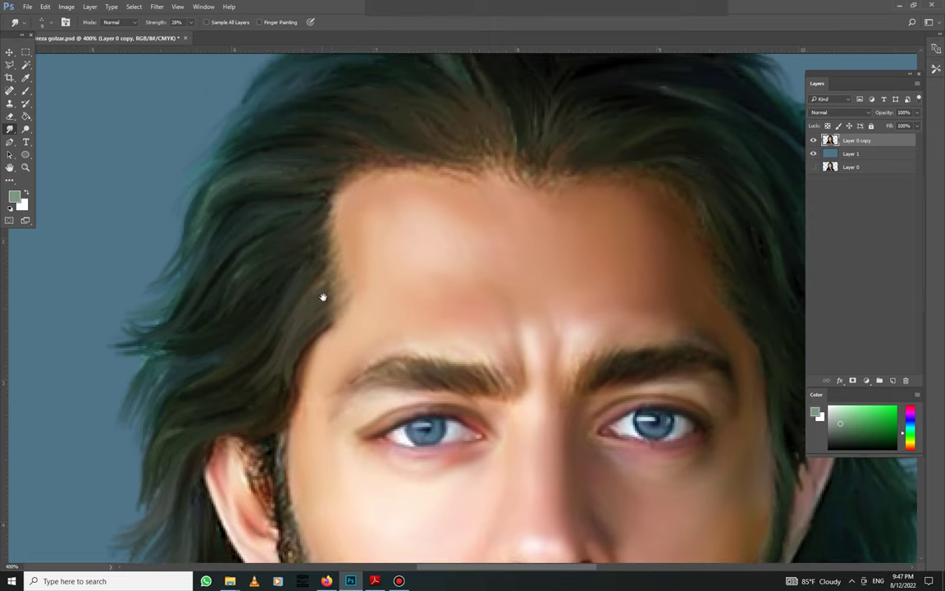
{"action": "key", "text": "3"}
{"action": "key", "text": "9"}
{"action": "left_click", "coordinate": [191, 22]}
{"action": "left_click_drag", "start_coordinate": [193, 34], "coordinate": [196, 33]}
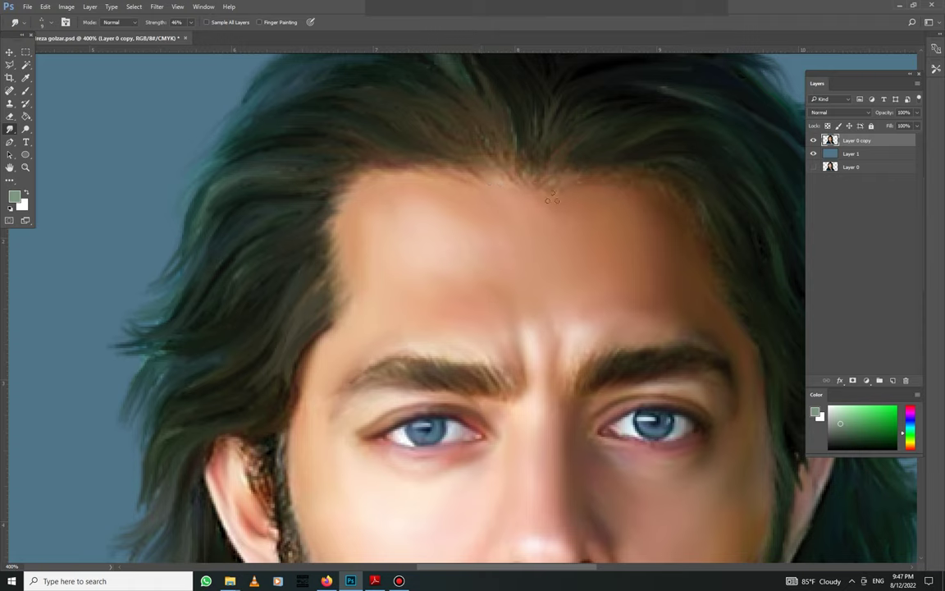
{"action": "scroll", "coordinate": [591, 203], "scroll_direction": "right", "scroll_amount": 3}
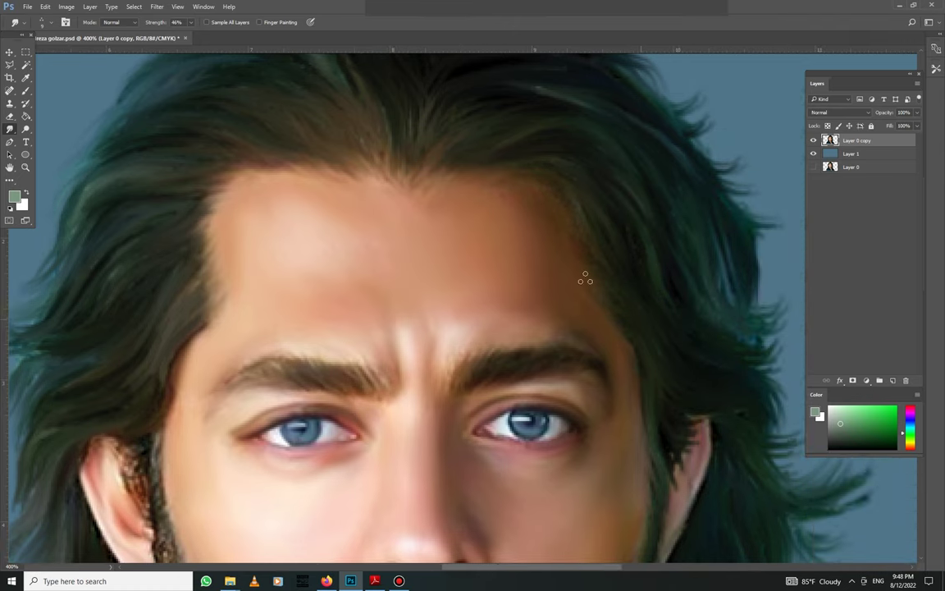
{"action": "scroll", "coordinate": [584, 274], "scroll_direction": "down", "scroll_amount": 3}
{"action": "scroll", "coordinate": [244, 273], "scroll_direction": "down", "scroll_amount": 5}
{"action": "scroll", "coordinate": [244, 273], "scroll_direction": "left", "scroll_amount": 2}
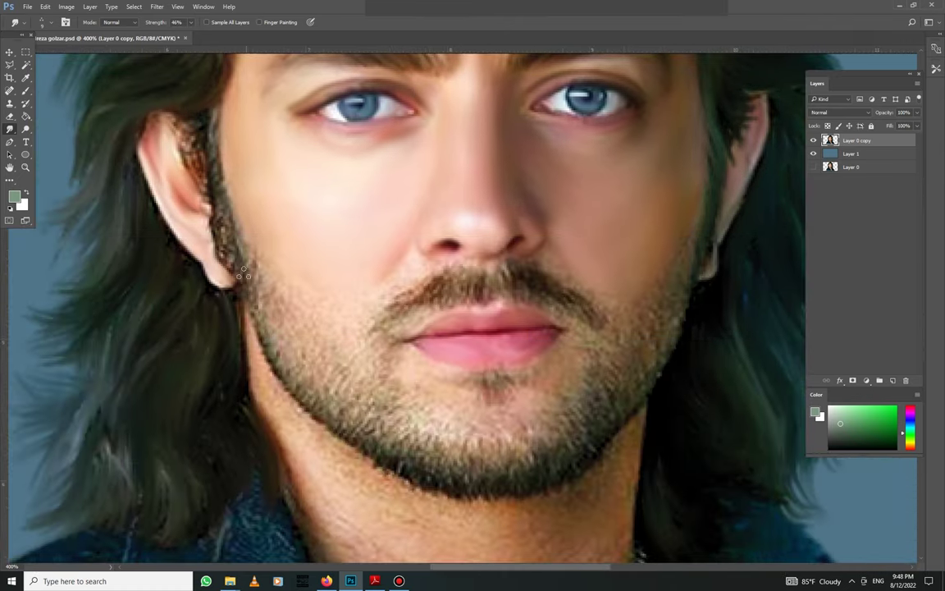
Step: At 67% smudge strength, smooth the ear-edge hair, moustache and right jawline beard
{"action": "left_click_drag", "start_coordinate": [191, 22], "coordinate": [197, 36]}
{"action": "mouse_move", "coordinate": [174, 115]}
{"action": "left_mouse_down"}
{"action": "mouse_move", "coordinate": [203, 158]}
{"action": "mouse_move", "coordinate": [189, 201]}
{"action": "mouse_move", "coordinate": [197, 95]}
{"action": "mouse_move", "coordinate": [205, 238]}
{"action": "mouse_move", "coordinate": [254, 268]}
{"action": "mouse_move", "coordinate": [261, 315]}
{"action": "mouse_move", "coordinate": [243, 292]}
{"action": "left_mouse_up"}
{"action": "mouse_move", "coordinate": [446, 277]}
{"action": "left_mouse_down"}
{"action": "mouse_move", "coordinate": [415, 250]}
{"action": "mouse_move", "coordinate": [599, 309]}
{"action": "left_mouse_up"}
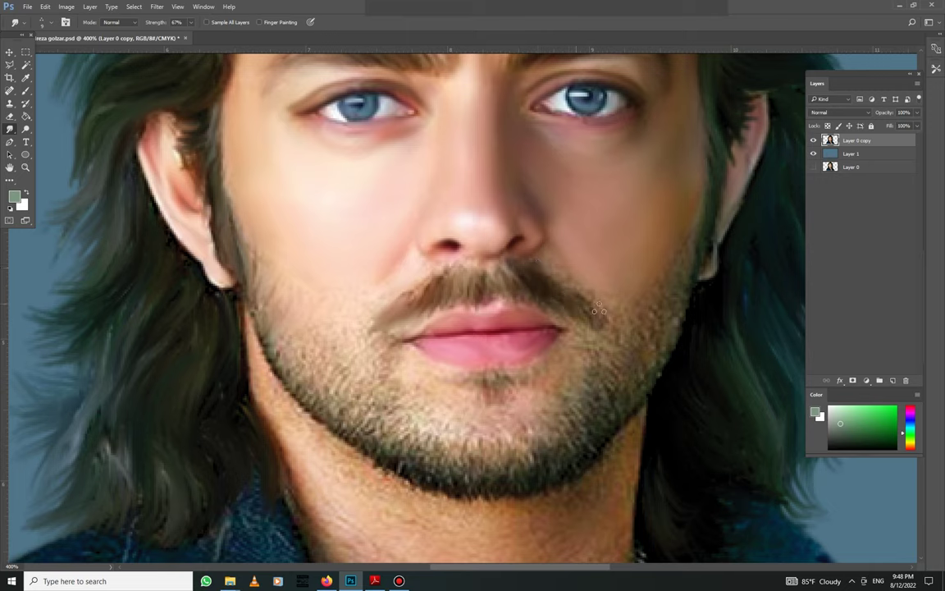
{"action": "mouse_move", "coordinate": [690, 256]}
{"action": "left_mouse_down"}
{"action": "mouse_move", "coordinate": [679, 295]}
{"action": "mouse_move", "coordinate": [617, 296]}
{"action": "mouse_move", "coordinate": [572, 349]}
{"action": "mouse_move", "coordinate": [559, 383]}
{"action": "left_mouse_up"}
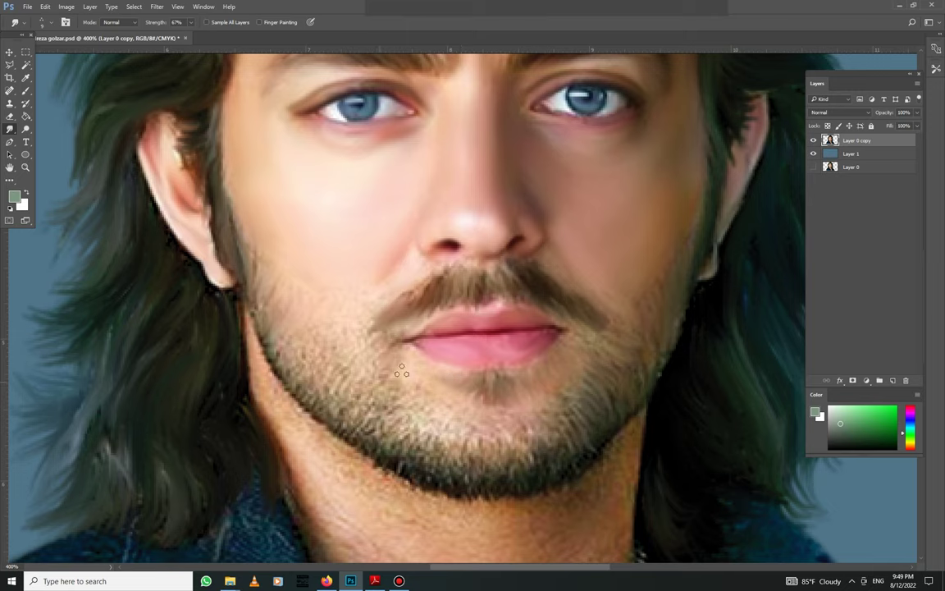
Step: Smooth the beard below the lower lip, across the chin and along both jawlines
{"action": "left_click_drag", "start_coordinate": [397, 418], "coordinate": [516, 440]}
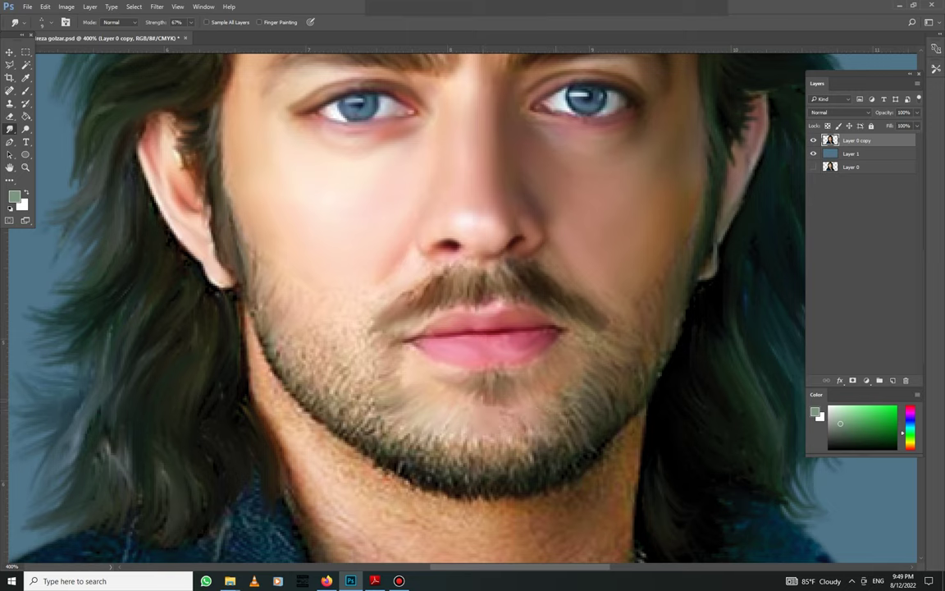
{"action": "left_click_drag", "start_coordinate": [560, 449], "coordinate": [417, 453]}
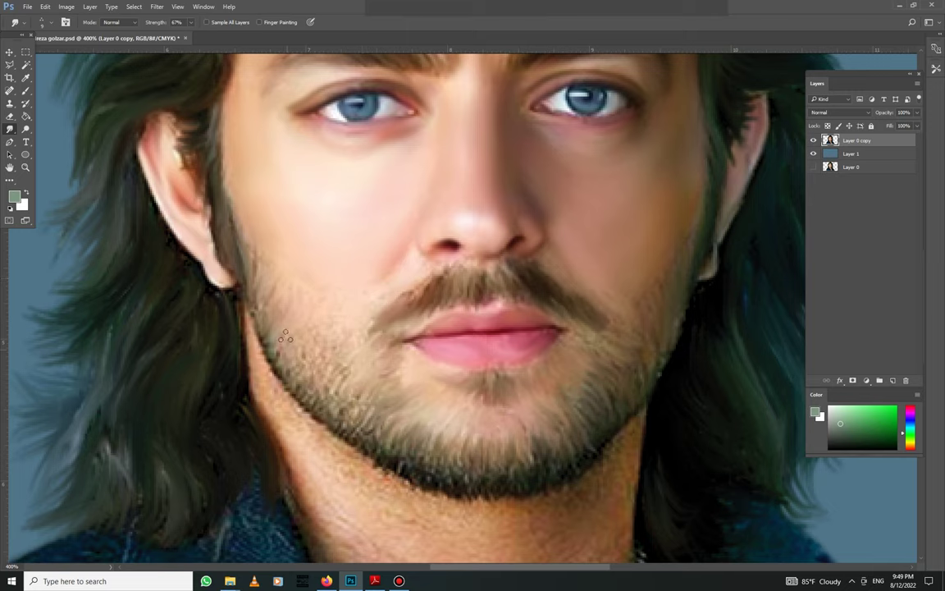
{"action": "left_click_drag", "start_coordinate": [253, 300], "coordinate": [362, 433]}
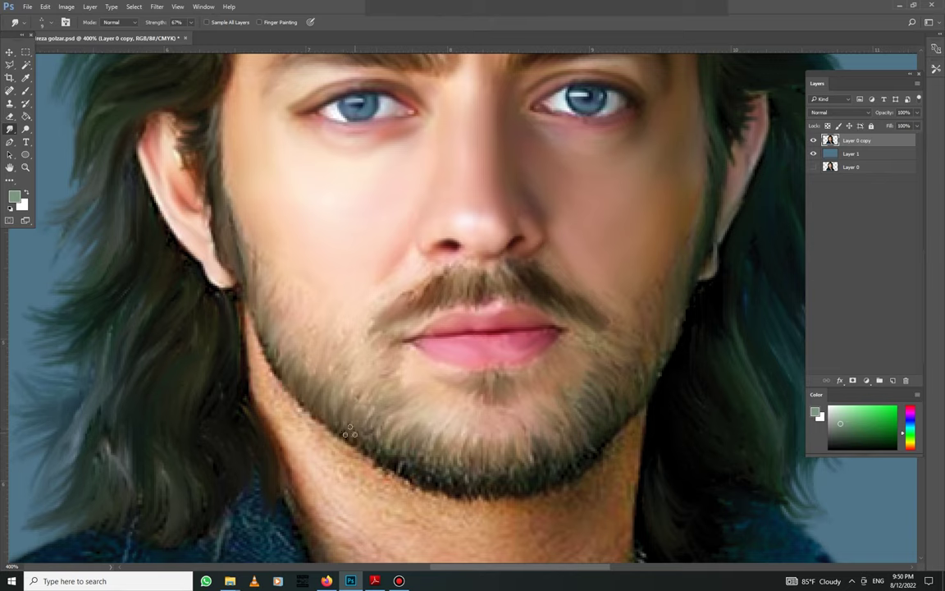
{"action": "left_click_drag", "start_coordinate": [433, 470], "coordinate": [406, 461]}
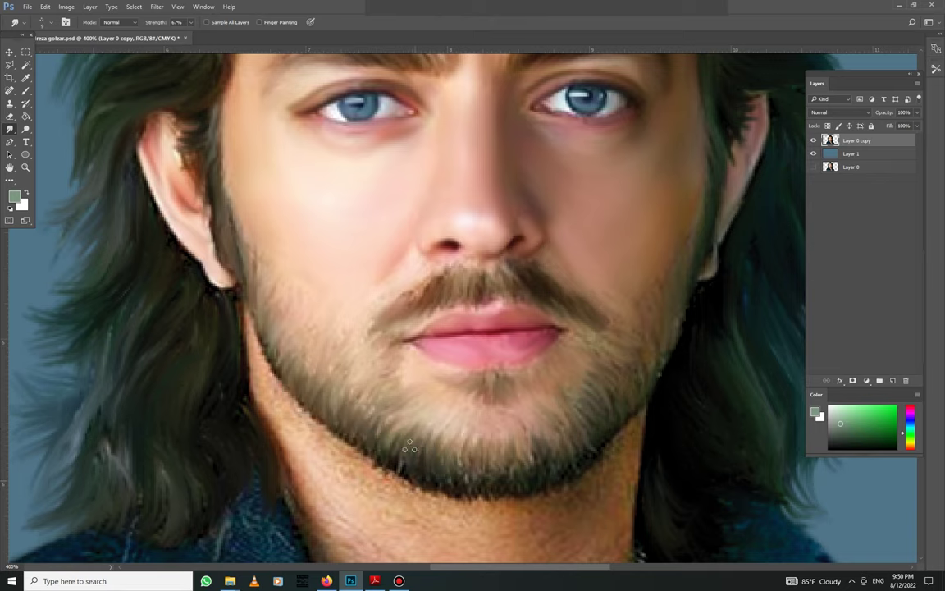
{"action": "left_click_drag", "start_coordinate": [475, 475], "coordinate": [600, 406]}
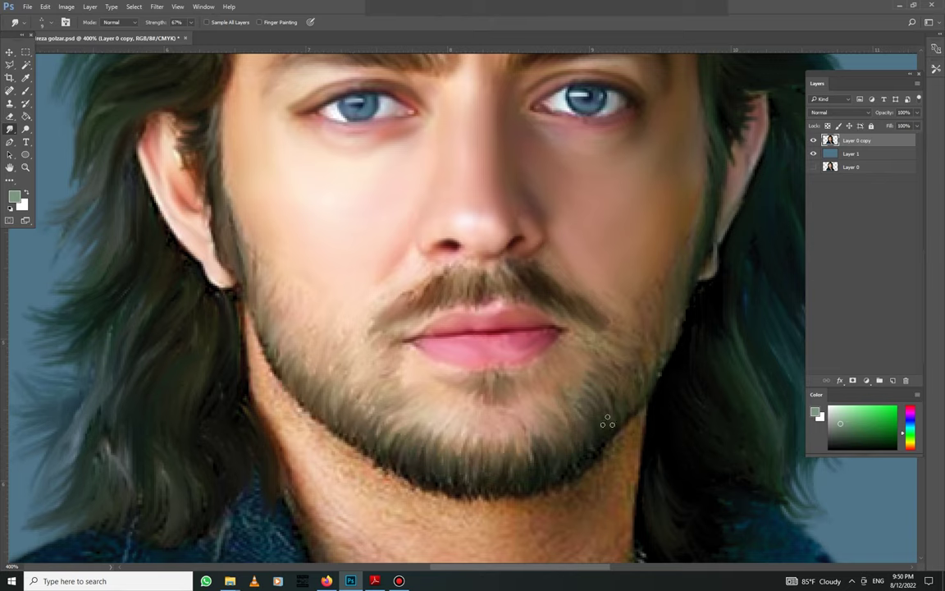
{"action": "scroll", "coordinate": [628, 341], "scroll_direction": "down", "scroll_amount": 4}
{"action": "scroll", "coordinate": [644, 337], "scroll_direction": "up", "scroll_amount": 1}
{"action": "scroll", "coordinate": [586, 381], "scroll_direction": "up", "scroll_amount": 3}
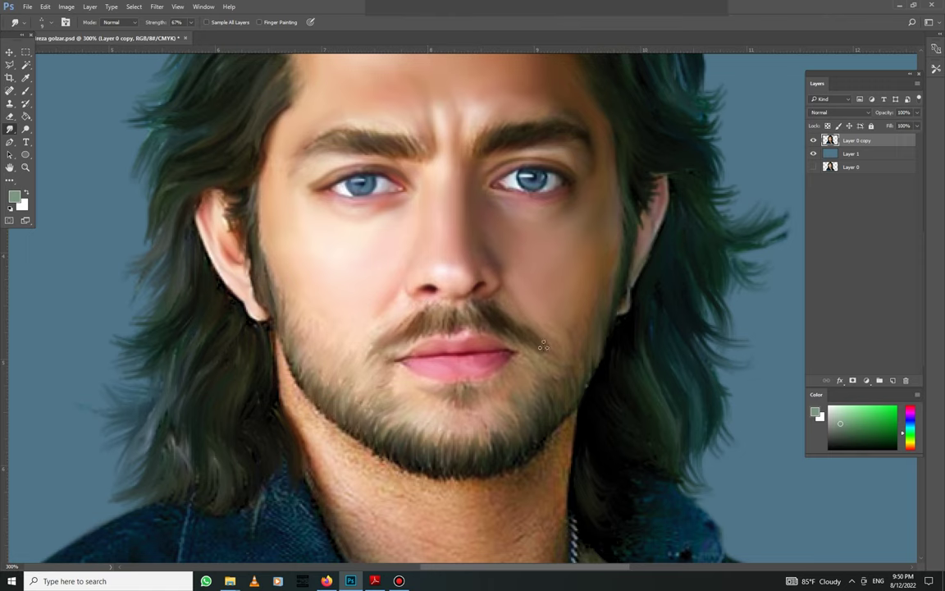
{"action": "scroll", "coordinate": [537, 337], "scroll_direction": "down", "scroll_amount": 3}
Step: Resize the smudge brush and smooth the shadow between the jaw and neck
{"action": "right_click", "coordinate": [272, 275]}
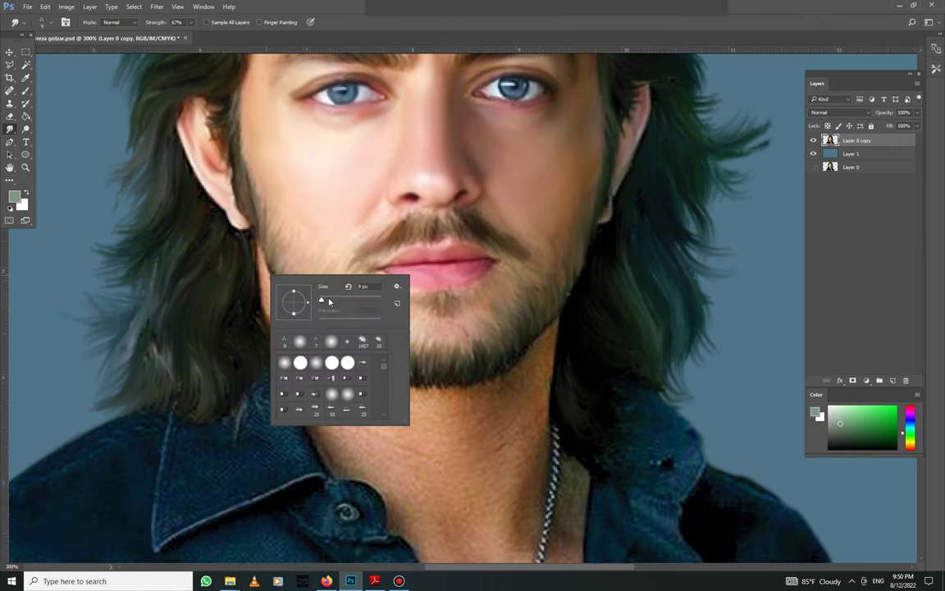
{"action": "key", "text": "Escape"}
{"action": "right_click", "coordinate": [342, 389]}
{"action": "key", "text": "Escape"}
{"action": "left_click_drag", "start_coordinate": [355, 391], "coordinate": [312, 370]}
{"action": "right_click", "coordinate": [402, 382]}
{"action": "key", "text": "Escape"}
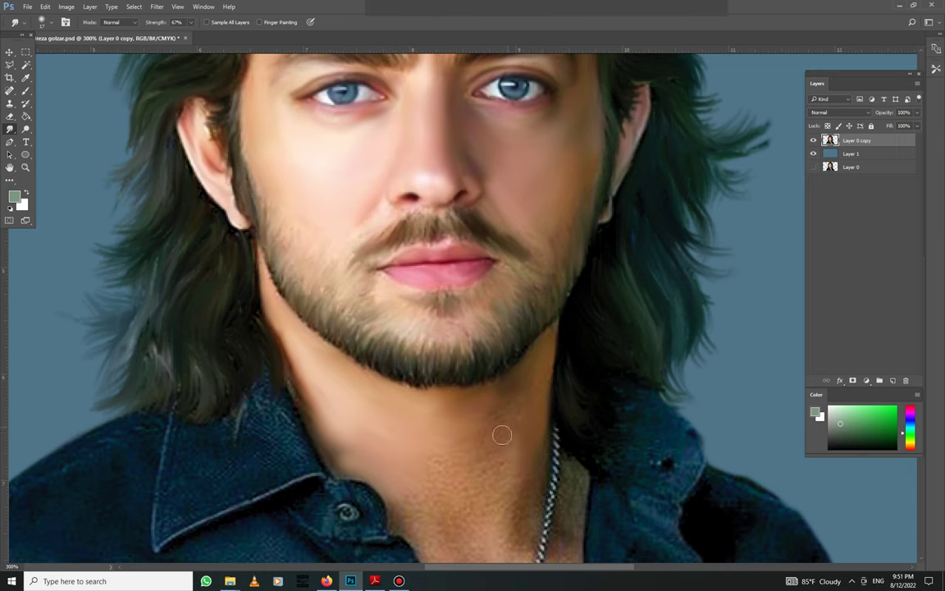
{"action": "scroll", "coordinate": [502, 434], "scroll_direction": "down", "scroll_amount": 3}
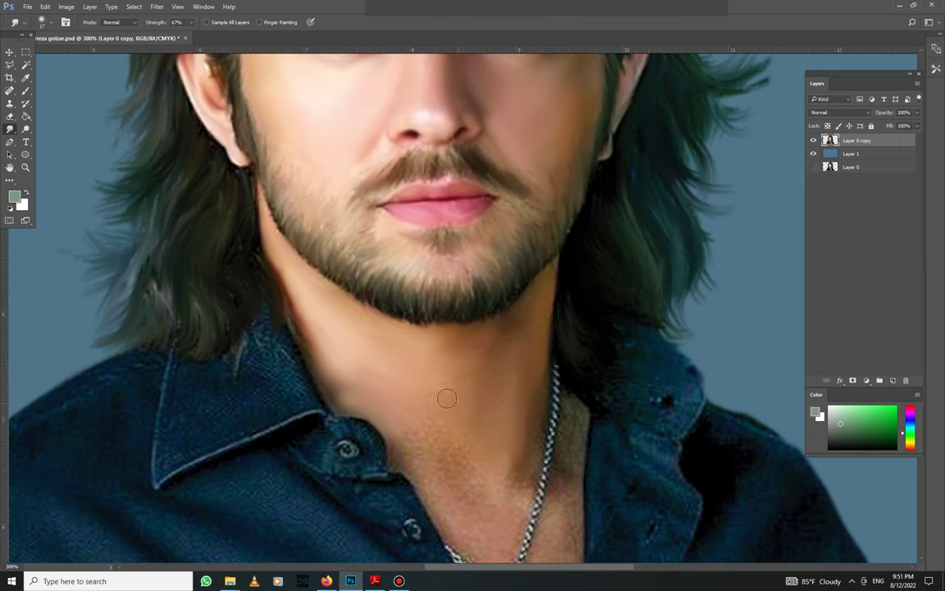
Step: Smooth the neck skin down to where it meets the collar
{"action": "left_click_drag", "start_coordinate": [437, 454], "coordinate": [413, 466]}
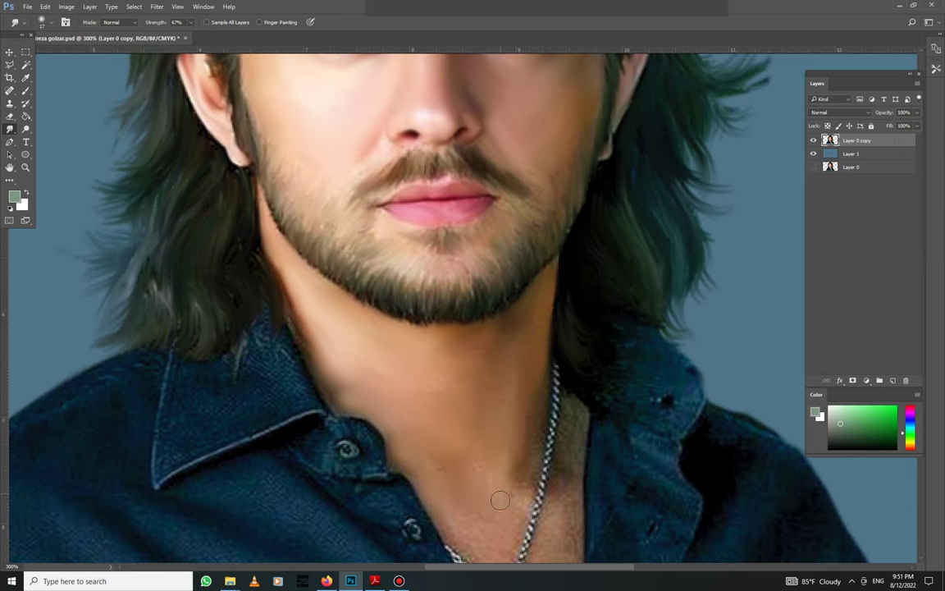
{"action": "scroll", "coordinate": [457, 527], "scroll_direction": "down", "scroll_amount": 2}
{"action": "scroll", "coordinate": [467, 496], "scroll_direction": "down", "scroll_amount": 1}
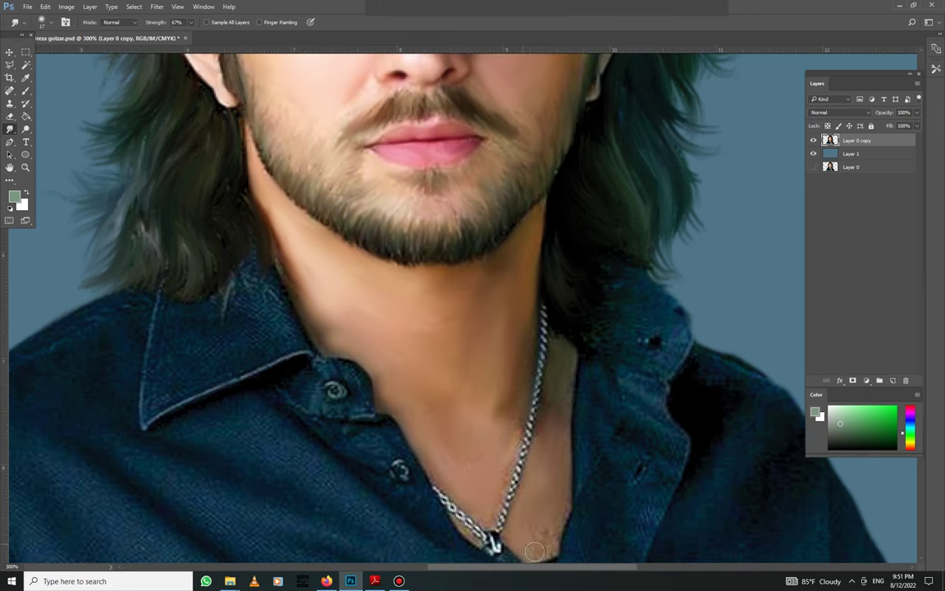
{"action": "scroll", "coordinate": [529, 421], "scroll_direction": "down", "scroll_amount": 1}
{"action": "right_click", "coordinate": [530, 421]}
{"action": "key", "text": "Escape"}
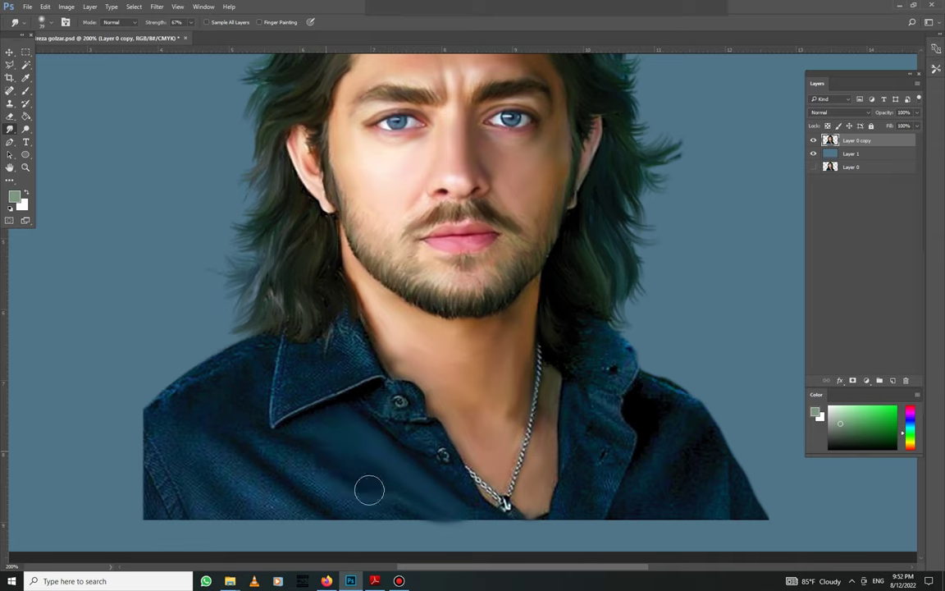
Step: Smear the lower-left shirt edge, left shoulder and collar texture into soft streaks
{"action": "mouse_move", "coordinate": [290, 466]}
{"action": "left_mouse_down"}
{"action": "mouse_move", "coordinate": [308, 487]}
{"action": "mouse_move", "coordinate": [210, 472]}
{"action": "mouse_move", "coordinate": [322, 529]}
{"action": "left_mouse_up"}
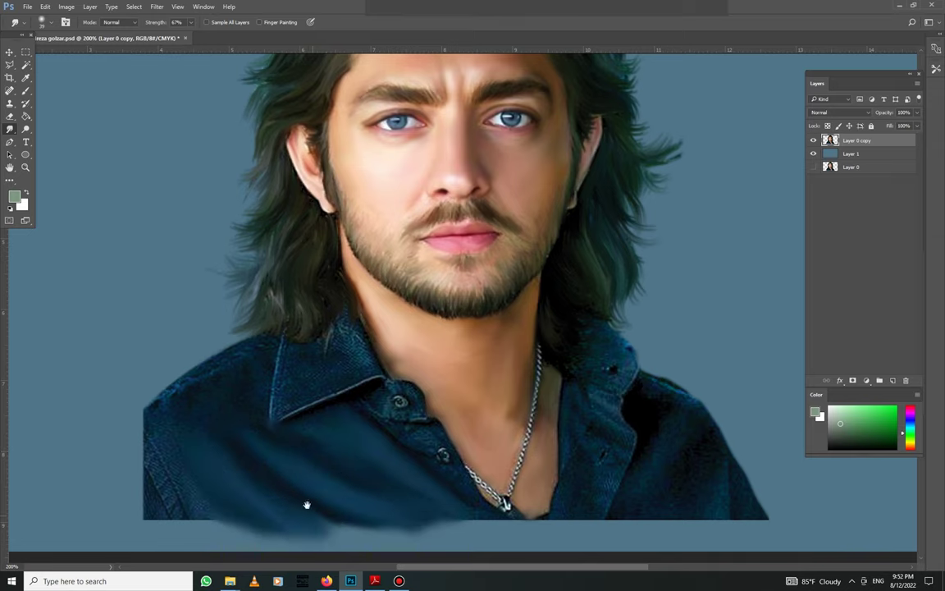
{"action": "scroll", "coordinate": [322, 530], "scroll_direction": "left", "scroll_amount": 1}
{"action": "mouse_move", "coordinate": [240, 524]}
{"action": "left_mouse_down"}
{"action": "mouse_move", "coordinate": [203, 401]}
{"action": "mouse_move", "coordinate": [175, 476]}
{"action": "mouse_move", "coordinate": [244, 365]}
{"action": "mouse_move", "coordinate": [193, 460]}
{"action": "mouse_move", "coordinate": [235, 419]}
{"action": "left_mouse_up"}
{"action": "left_click_drag", "start_coordinate": [308, 337], "coordinate": [328, 379]}
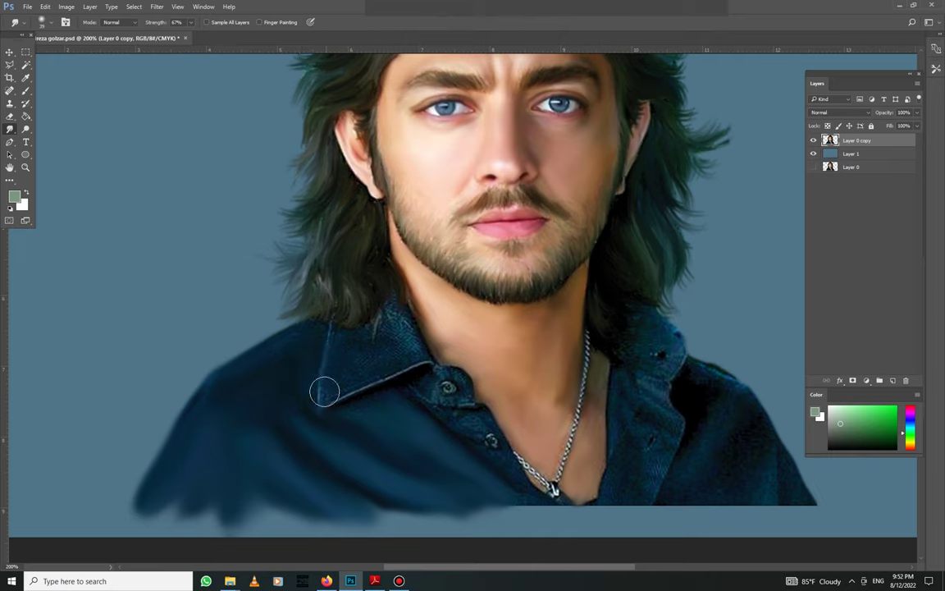
{"action": "left_click_drag", "start_coordinate": [372, 341], "coordinate": [351, 253]}
Step: With a smaller brush, smudge the streaky shirt hem into a smooth band past the pendant
{"action": "right_click", "coordinate": [339, 328]}
{"action": "double_click", "coordinate": [406, 362]}
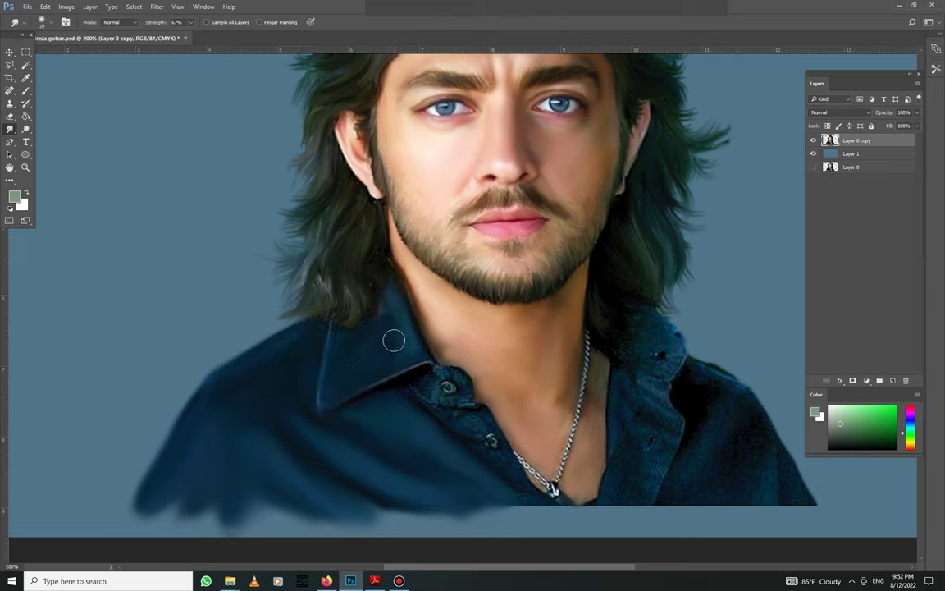
{"action": "mouse_move", "coordinate": [173, 494]}
{"action": "left_mouse_down"}
{"action": "mouse_move", "coordinate": [254, 515]}
{"action": "mouse_move", "coordinate": [373, 521]}
{"action": "mouse_move", "coordinate": [503, 503]}
{"action": "left_mouse_up"}
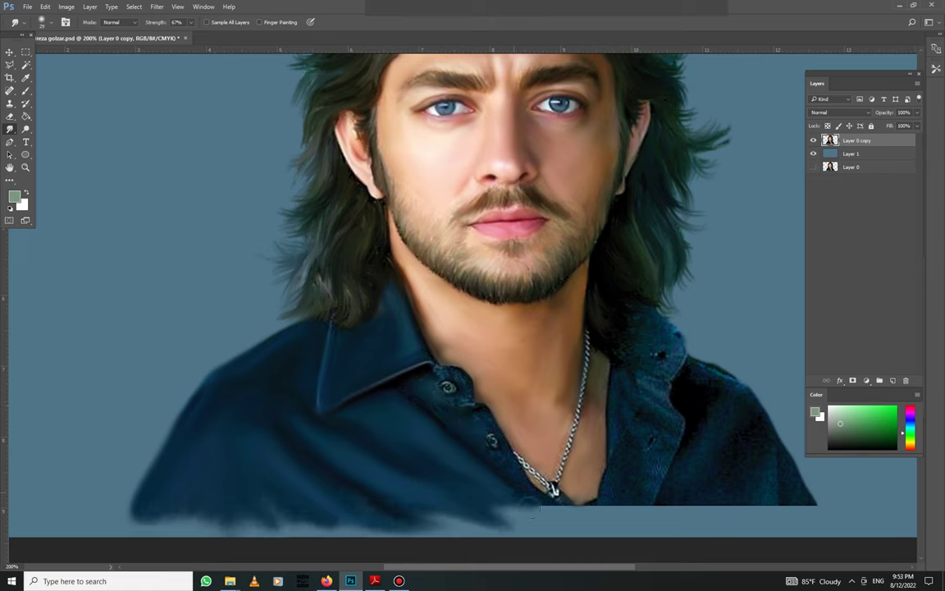
{"action": "mouse_move", "coordinate": [666, 498]}
{"action": "left_mouse_down"}
{"action": "mouse_move", "coordinate": [558, 522]}
{"action": "mouse_move", "coordinate": [653, 519]}
{"action": "left_mouse_up"}
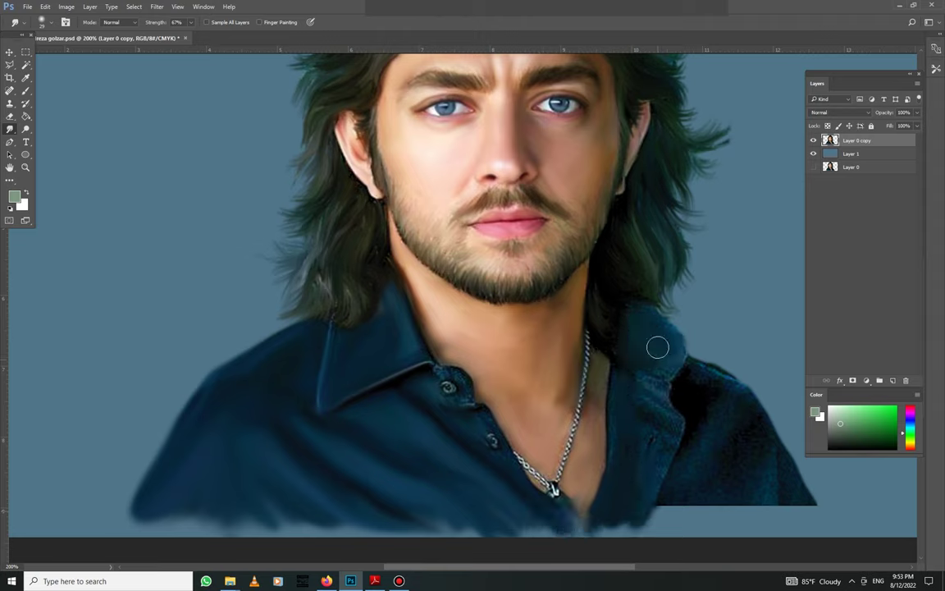
Step: Reshape and soften the shirt's right hem and shoulder, then smear the lower-left hem
{"action": "mouse_move", "coordinate": [671, 437]}
{"action": "left_mouse_down"}
{"action": "mouse_move", "coordinate": [662, 517]}
{"action": "mouse_move", "coordinate": [709, 393]}
{"action": "mouse_move", "coordinate": [694, 399]}
{"action": "mouse_move", "coordinate": [732, 381]}
{"action": "mouse_move", "coordinate": [776, 477]}
{"action": "mouse_move", "coordinate": [710, 468]}
{"action": "mouse_move", "coordinate": [783, 530]}
{"action": "mouse_move", "coordinate": [808, 494]}
{"action": "mouse_move", "coordinate": [789, 469]}
{"action": "mouse_move", "coordinate": [809, 505]}
{"action": "mouse_move", "coordinate": [713, 532]}
{"action": "mouse_move", "coordinate": [443, 525]}
{"action": "mouse_move", "coordinate": [676, 542]}
{"action": "mouse_move", "coordinate": [802, 530]}
{"action": "mouse_move", "coordinate": [836, 544]}
{"action": "mouse_move", "coordinate": [831, 534]}
{"action": "left_mouse_up"}
{"action": "mouse_move", "coordinate": [775, 449]}
{"action": "left_mouse_down"}
{"action": "mouse_move", "coordinate": [806, 524]}
{"action": "mouse_move", "coordinate": [776, 458]}
{"action": "mouse_move", "coordinate": [756, 492]}
{"action": "left_mouse_up"}
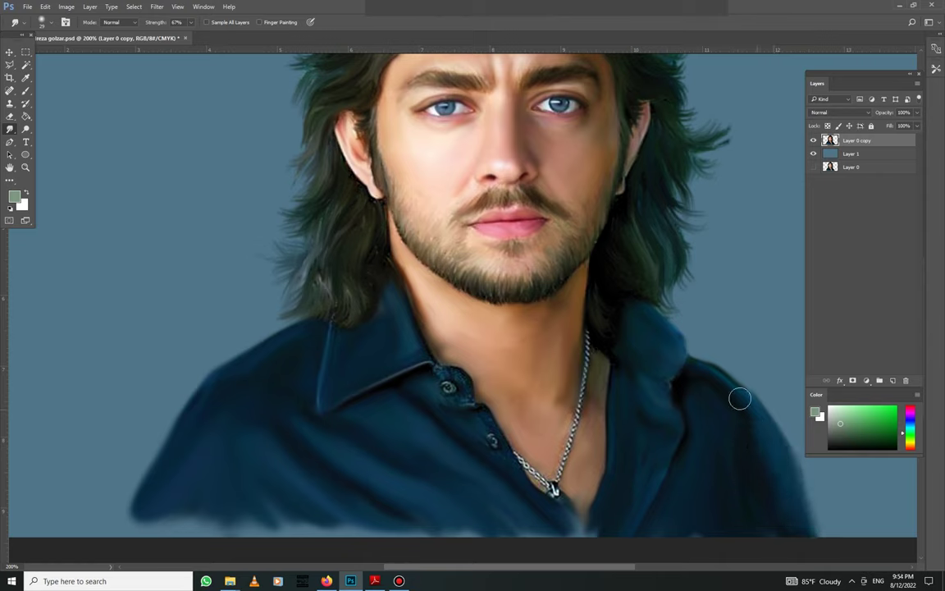
{"action": "mouse_move", "coordinate": [739, 399]}
{"action": "left_mouse_down"}
{"action": "mouse_move", "coordinate": [698, 369]}
{"action": "mouse_move", "coordinate": [738, 417]}
{"action": "left_mouse_up"}
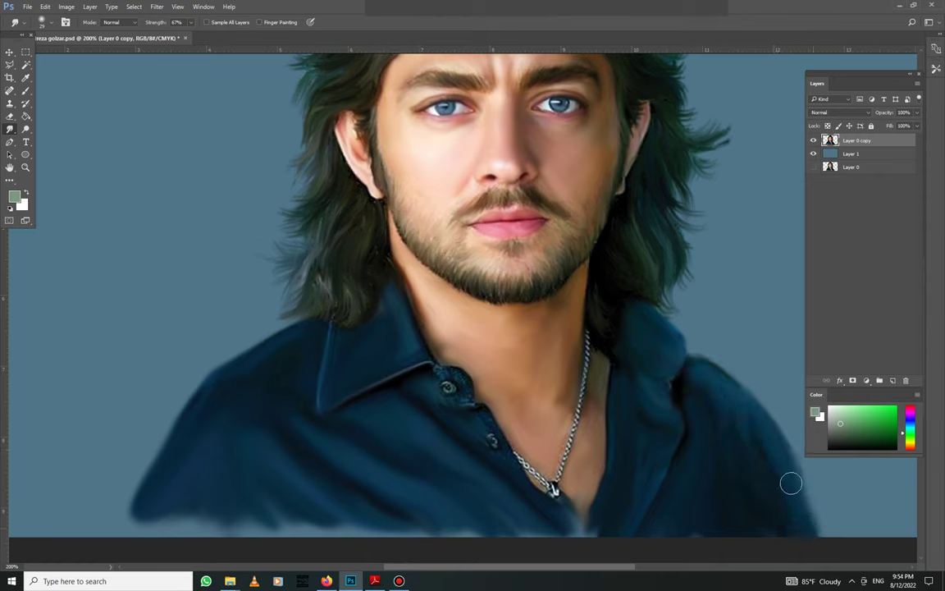
{"action": "mouse_move", "coordinate": [270, 518]}
{"action": "left_mouse_down"}
{"action": "mouse_move", "coordinate": [196, 510]}
{"action": "mouse_move", "coordinate": [313, 528]}
{"action": "mouse_move", "coordinate": [507, 521]}
{"action": "left_mouse_up"}
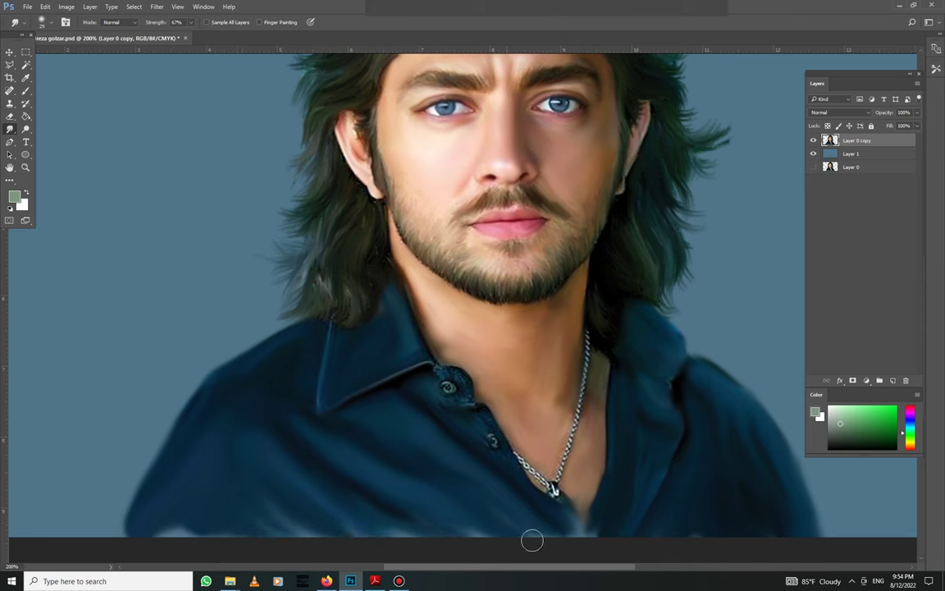
{"action": "scroll", "coordinate": [507, 521], "scroll_direction": "down", "scroll_amount": 1}
{"action": "scroll", "coordinate": [513, 369], "scroll_direction": "down", "scroll_amount": 2}
{"action": "scroll", "coordinate": [513, 331], "scroll_direction": "up", "scroll_amount": 3}
Step: Switch to the Eraser and enlarge its brush size
{"action": "key", "text": "e"}
{"action": "right_click", "coordinate": [512, 332]}
{"action": "key", "text": "Return"}
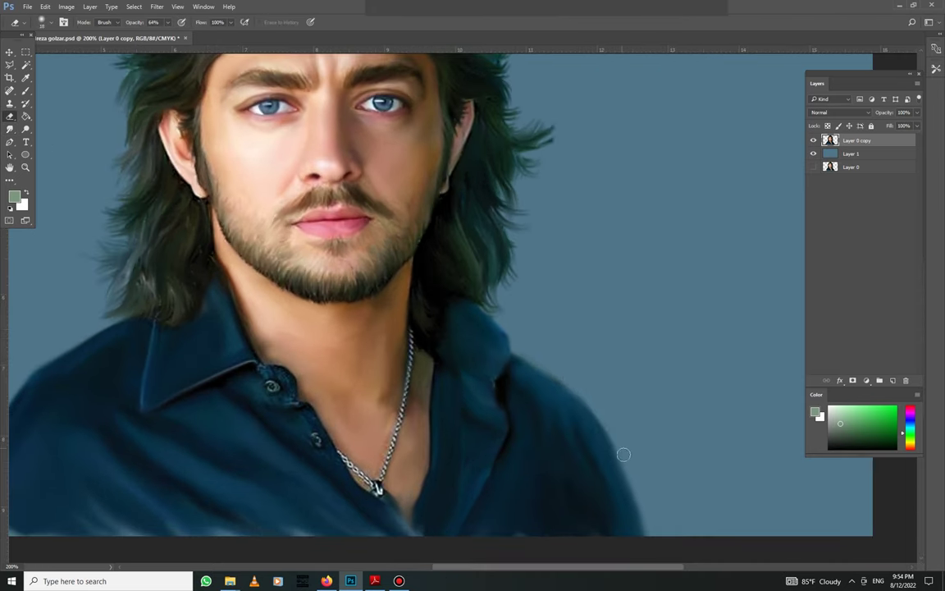
{"action": "scroll", "coordinate": [603, 394], "scroll_direction": "down", "scroll_amount": 1}
{"action": "scroll", "coordinate": [595, 409], "scroll_direction": "up", "scroll_amount": 2}
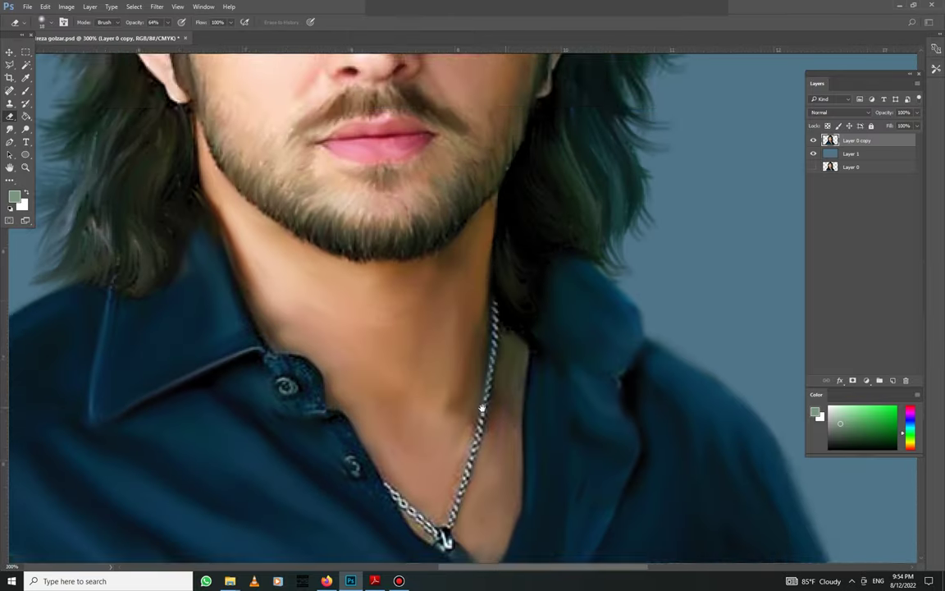
Step: Return to the Smudge tool and set its soft brush to 17 px
{"action": "key", "text": "r"}
{"action": "right_click", "coordinate": [263, 280]}
{"action": "key", "text": "Return"}
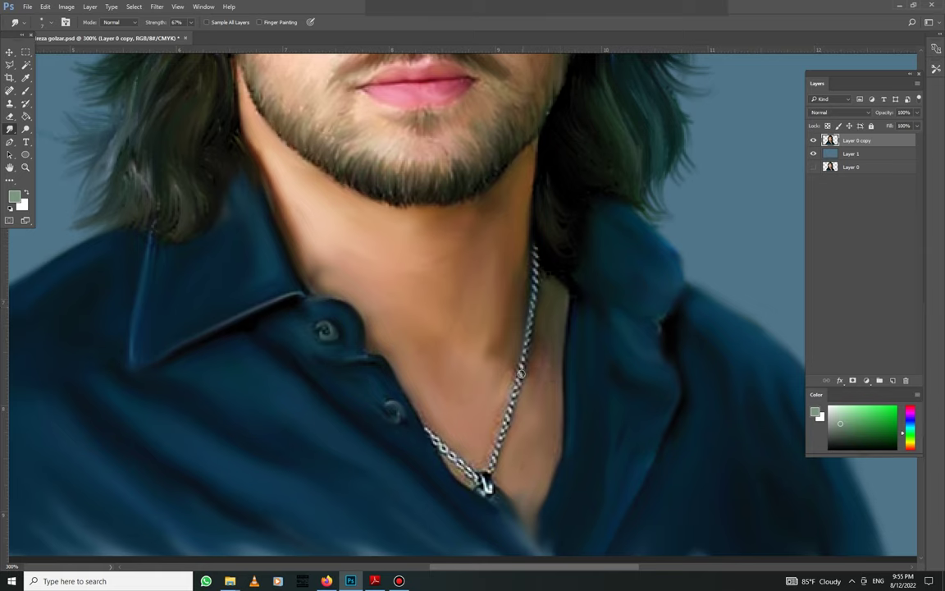
Step: Lower Smudge strength to 62% and pull dark hair strands down over the shirt
{"action": "right_click", "coordinate": [197, 266]}
{"action": "left_click", "coordinate": [551, 260]}
{"action": "left_click_drag", "start_coordinate": [197, 38], "coordinate": [188, 39]}
{"action": "left_click_drag", "start_coordinate": [603, 235], "coordinate": [630, 169]}
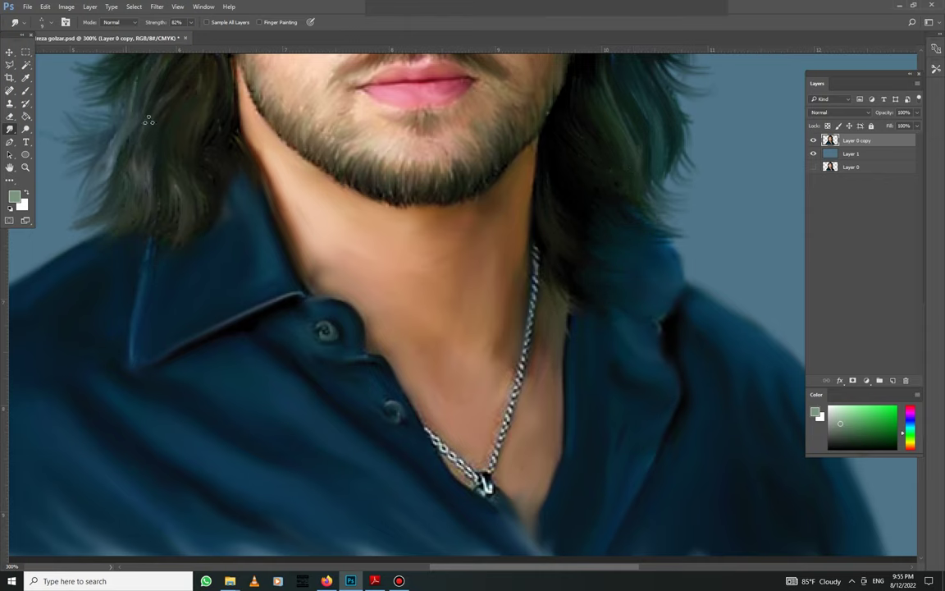
{"action": "scroll", "coordinate": [217, 226], "scroll_direction": "up", "scroll_amount": 3}
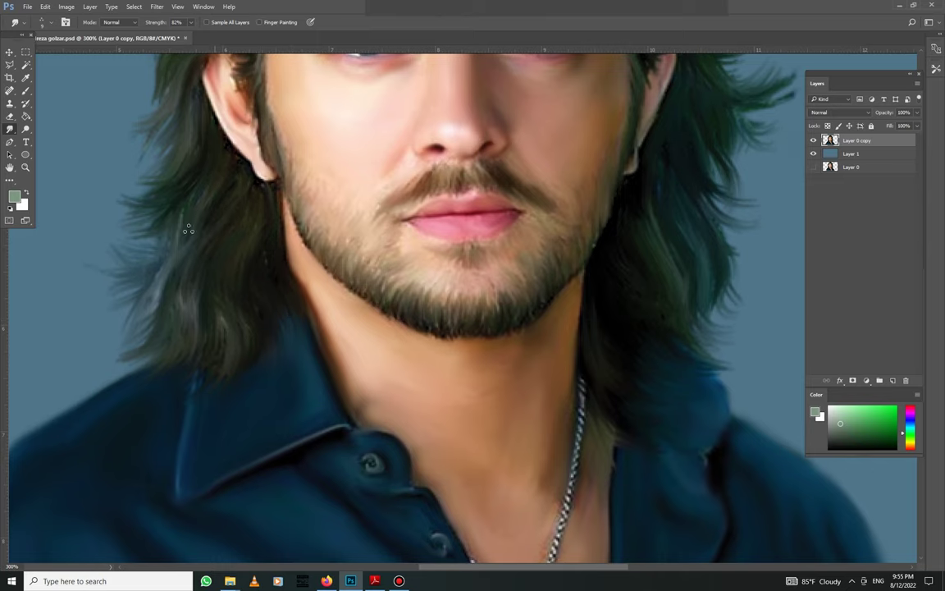
{"action": "left_click_drag", "start_coordinate": [232, 169], "coordinate": [241, 237]}
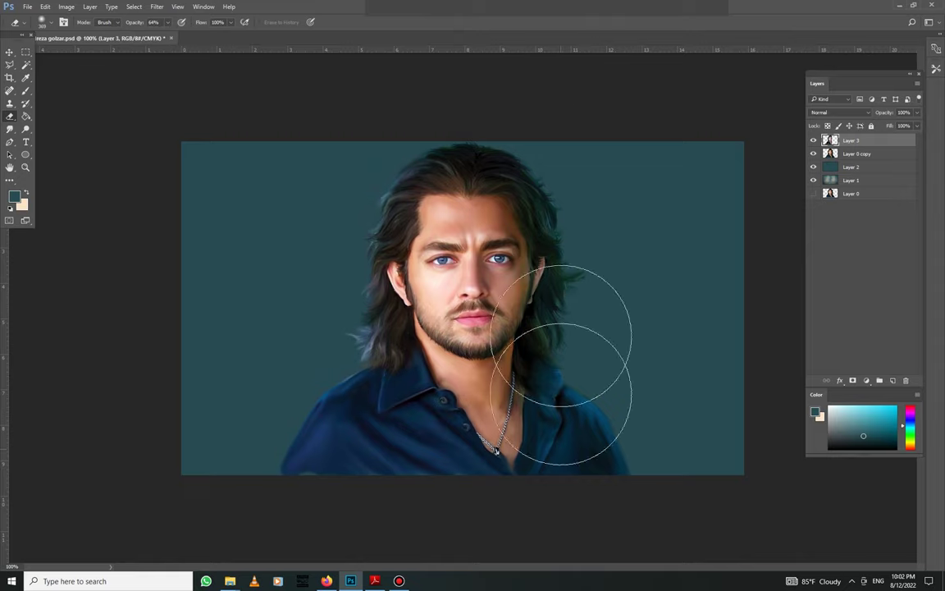
Step: Confirm duplicating the portrait layer
{"action": "left_click", "coordinate": [560, 180]}
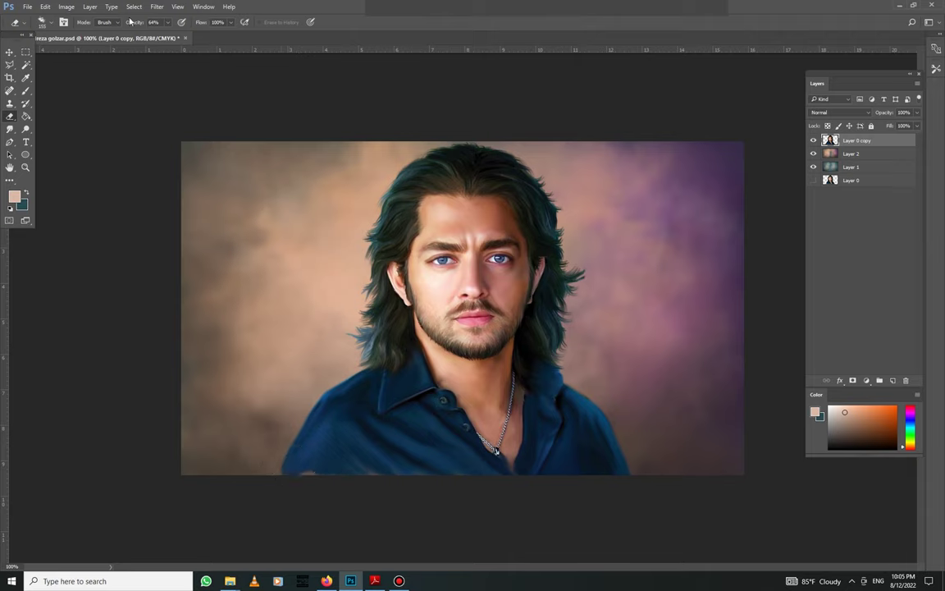
Step: Switch to the Clone Stamp, then to the Dodge tool for lightening midtones
{"action": "key", "text": "s"}
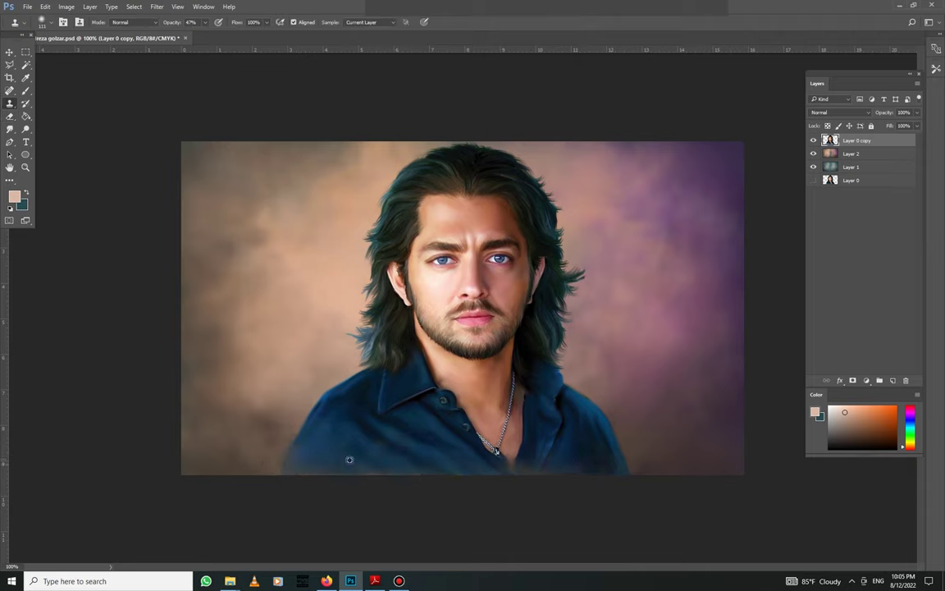
{"action": "key", "text": "o"}
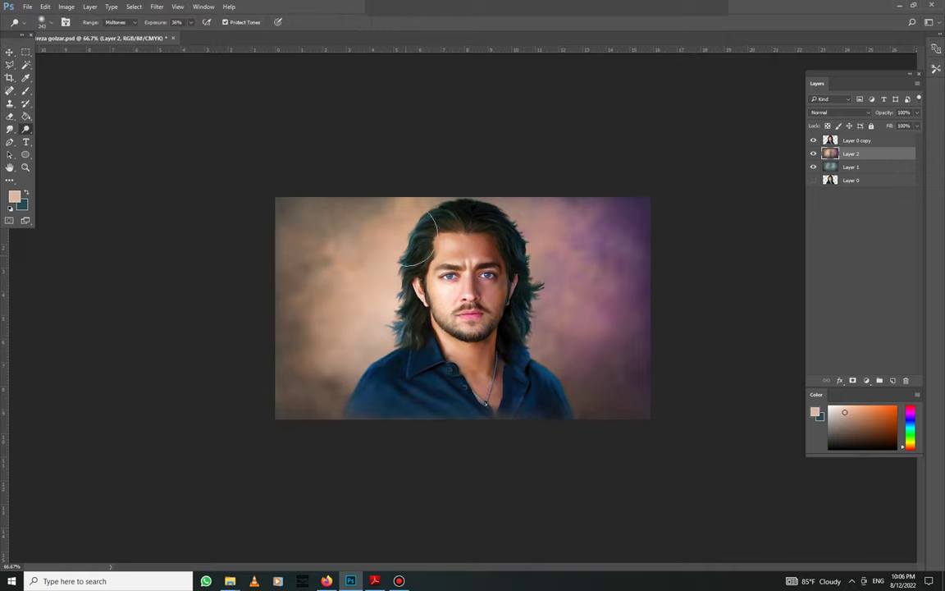